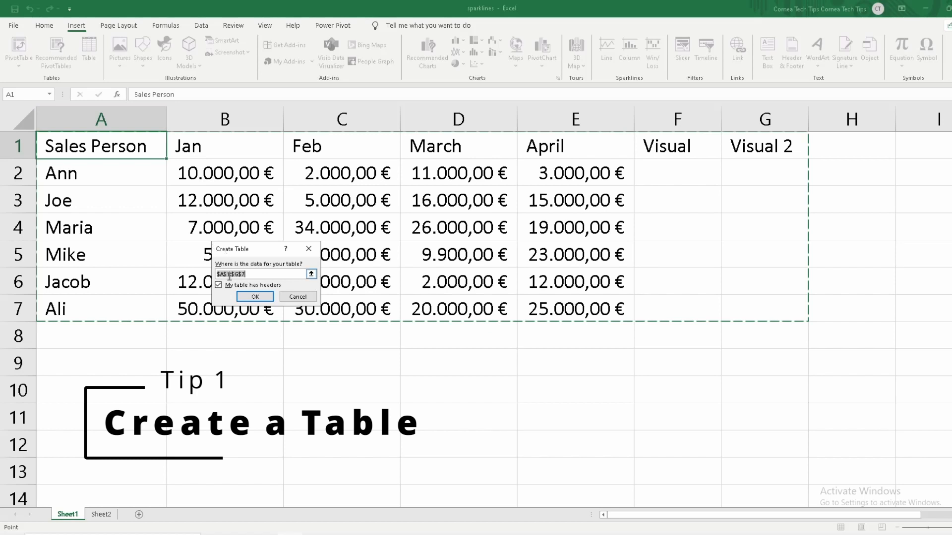
Convert the range A1:G7 into a table with headers and apply the black-and-grey dark table style
click(256, 297)
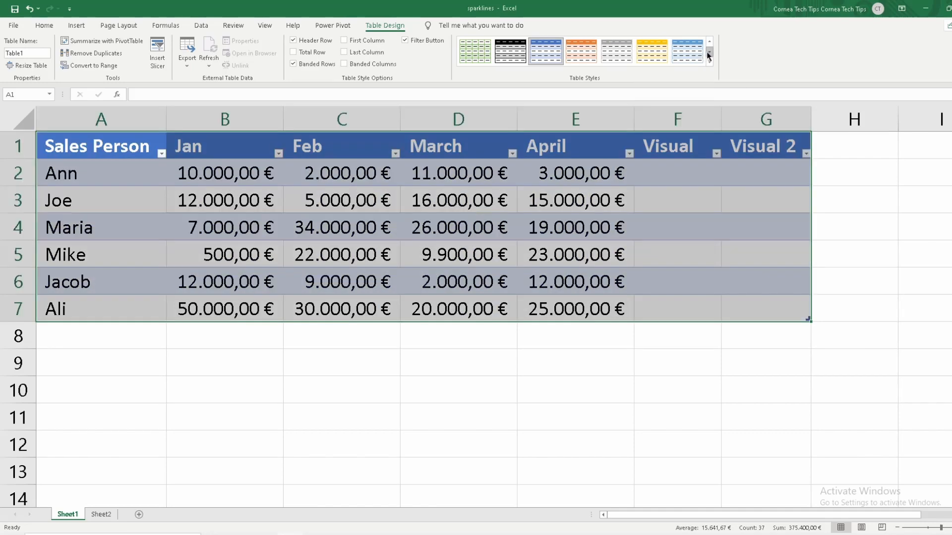
click(708, 53)
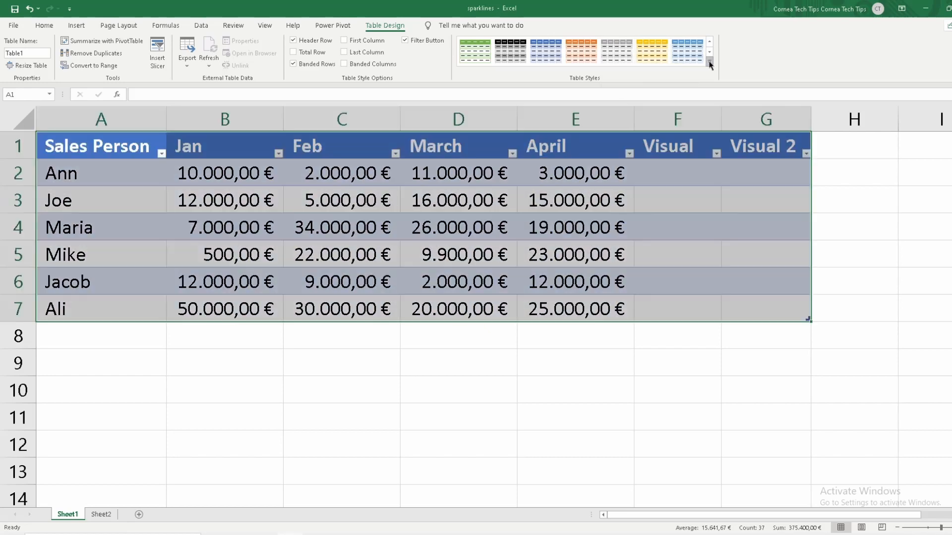
click(710, 63)
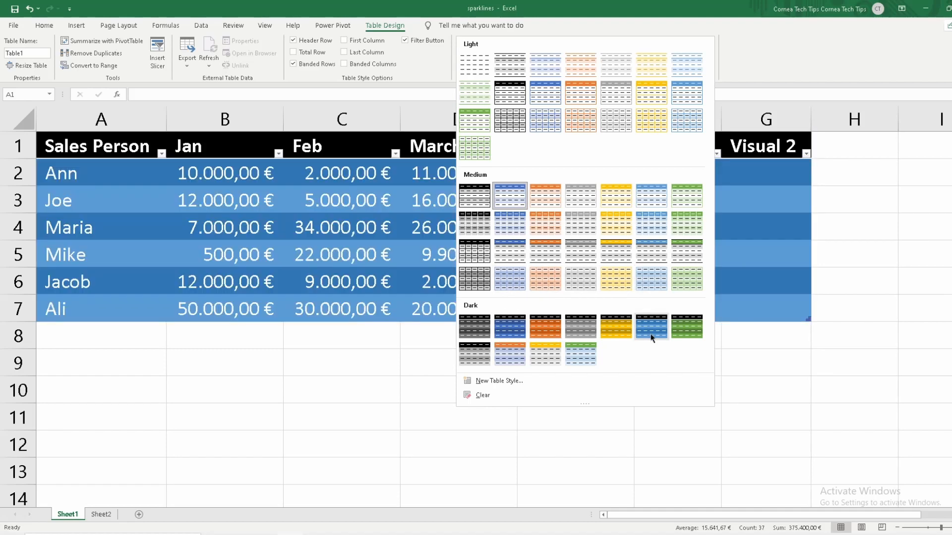
click(484, 330)
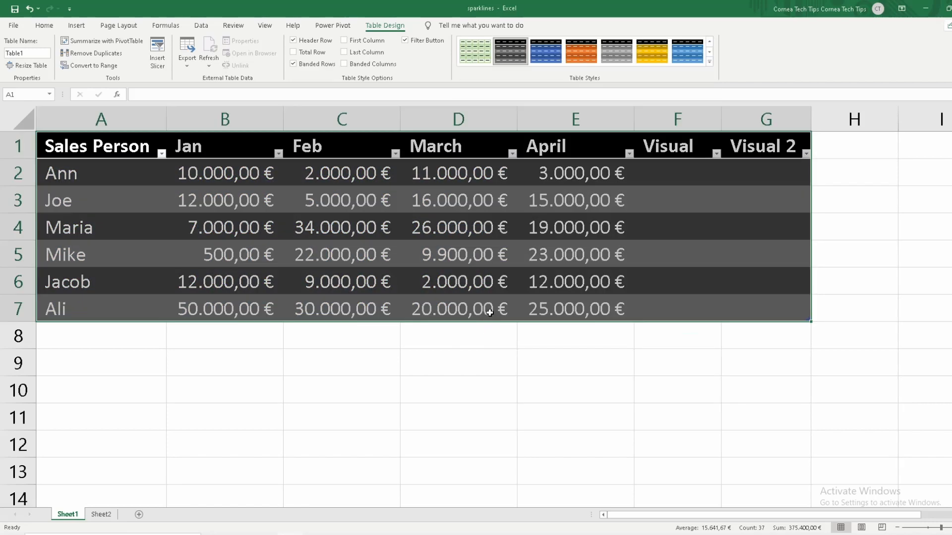
click(153, 221)
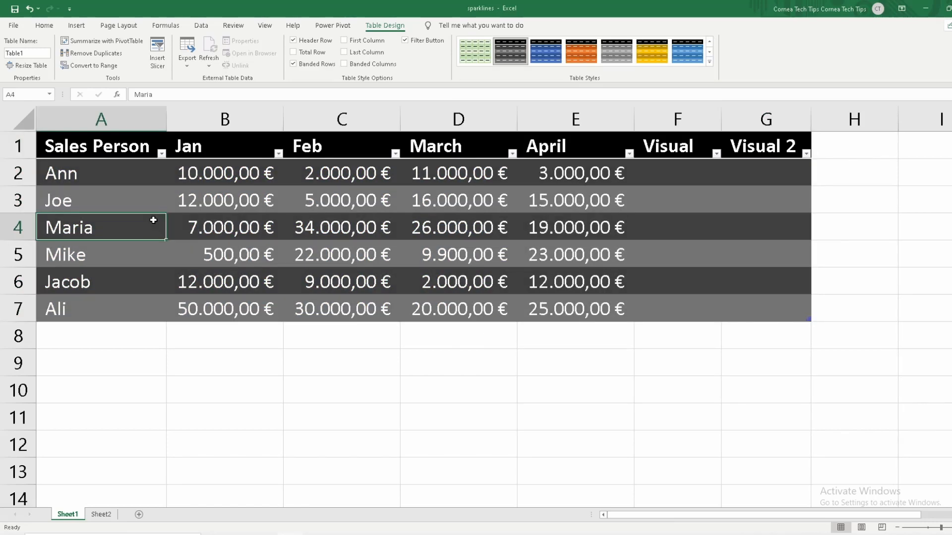
Fill the sales person names in A2:A7 with Black, Text 1, Lighter 5% and make them bold
click(133, 148)
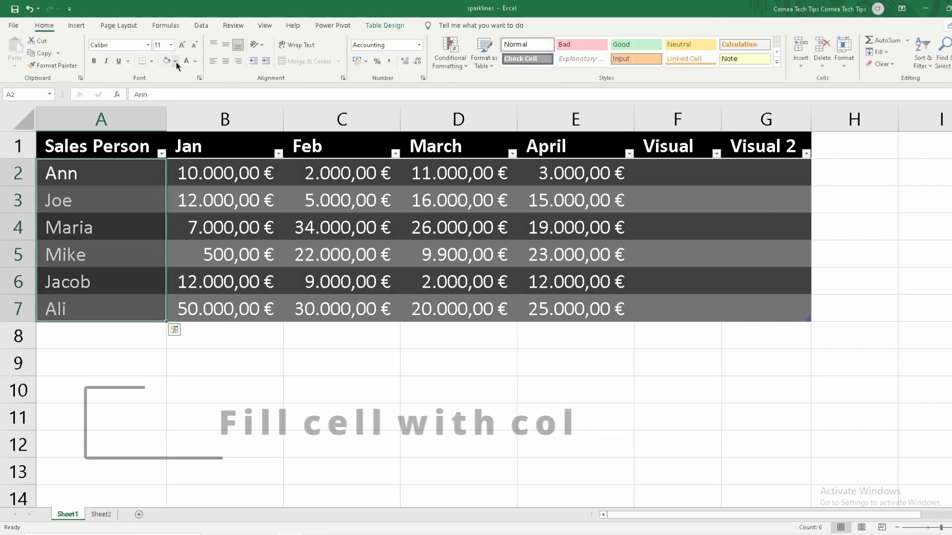
click(176, 61)
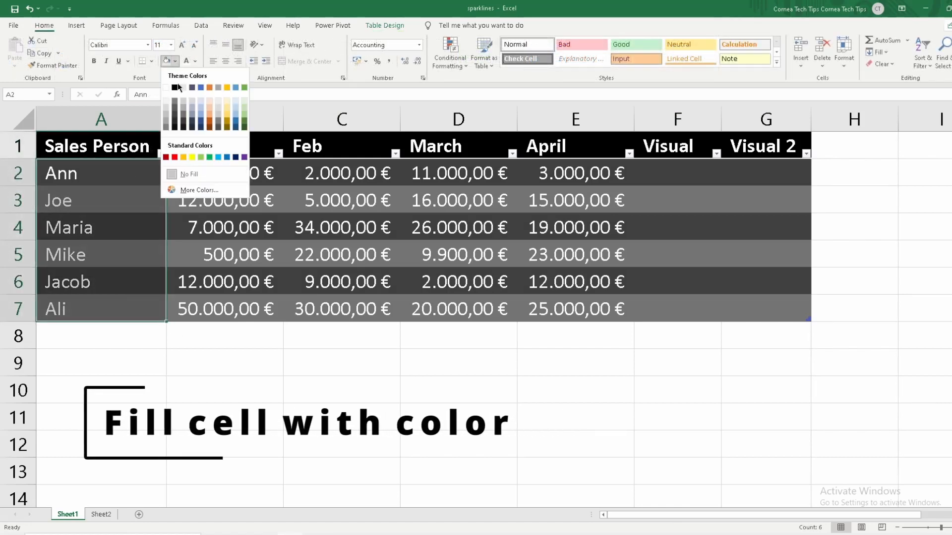
click(175, 127)
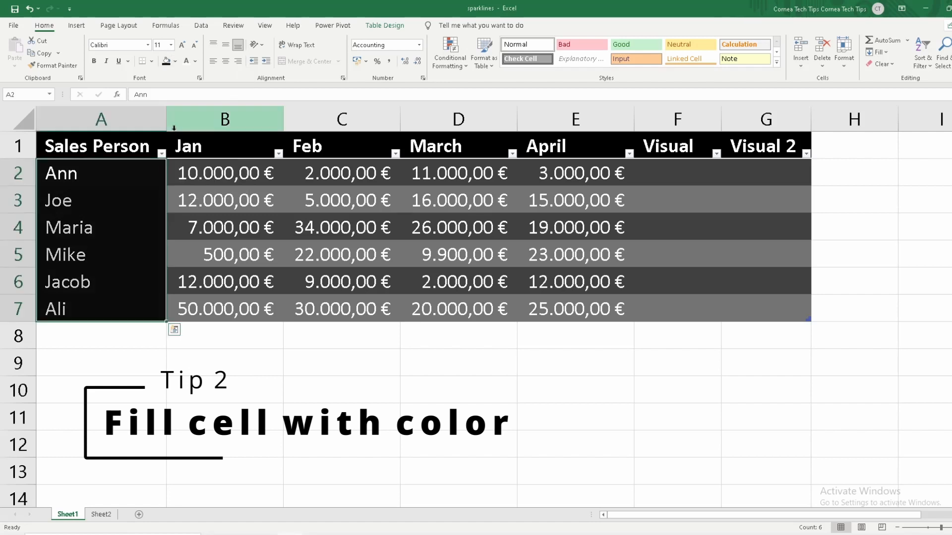
click(93, 61)
click(93, 201)
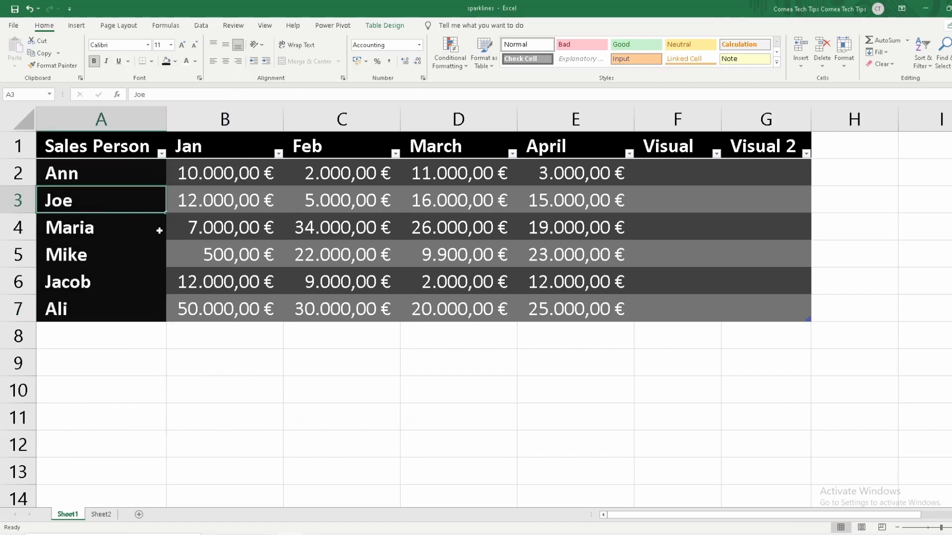
click(191, 237)
click(385, 198)
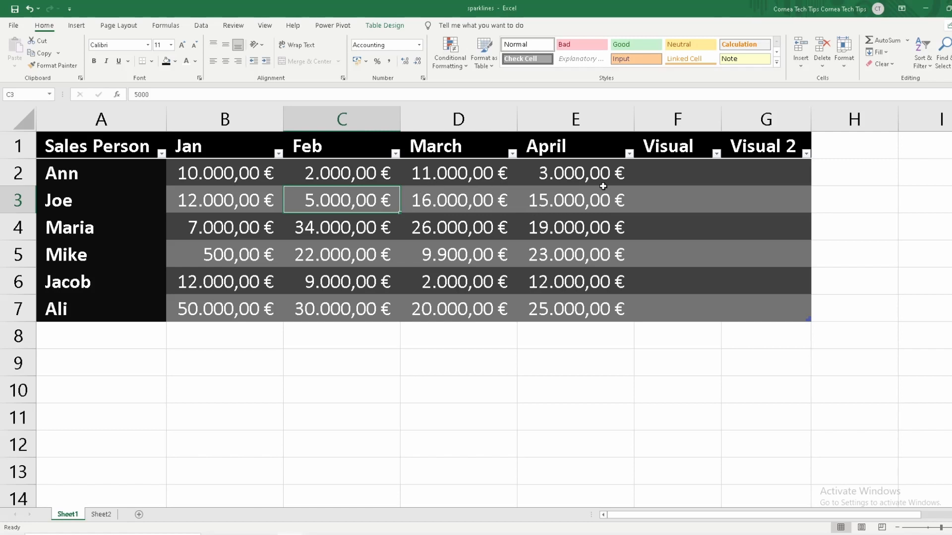
Insert line sparklines for the monthly sales in B2:E7, placed in the Visual column cells F2:F7
click(659, 178)
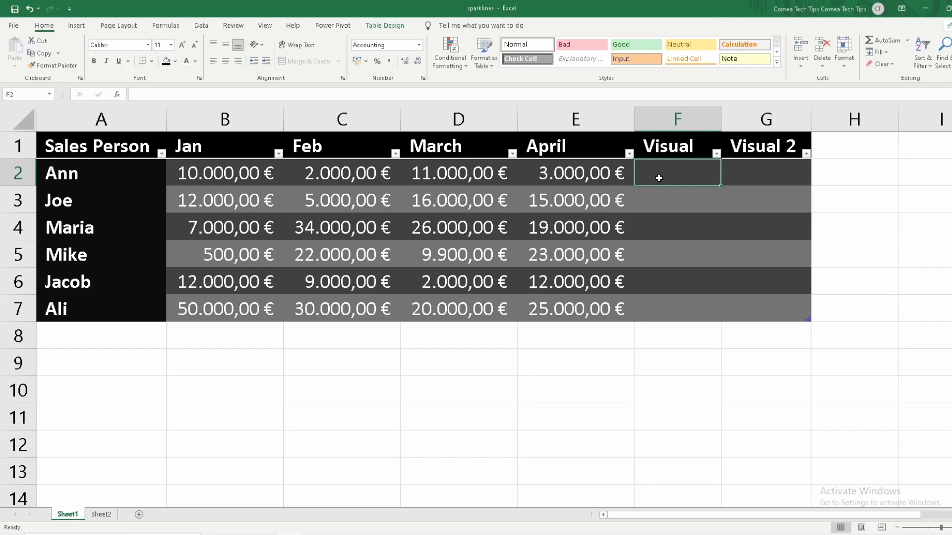
click(78, 26)
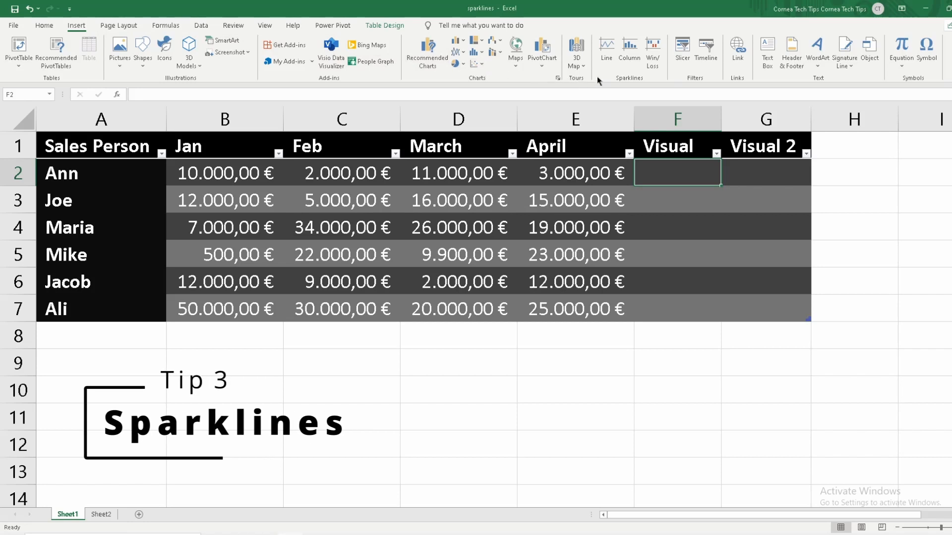
click(608, 51)
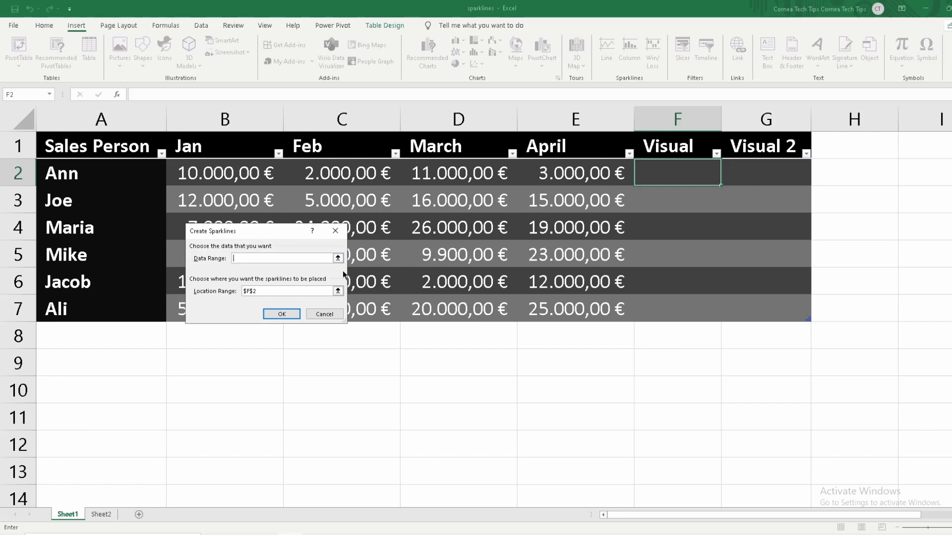
click(341, 257)
drag(236, 174, 551, 298)
click(340, 251)
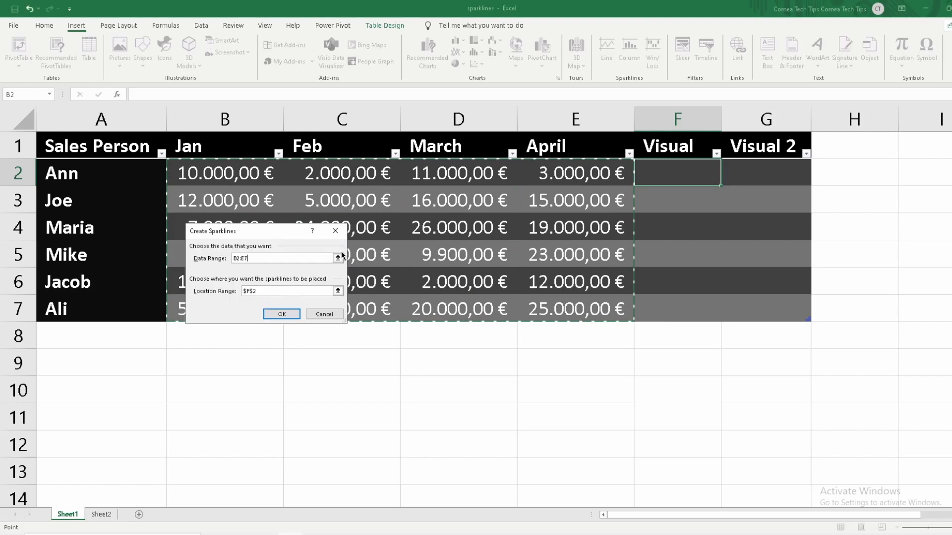
click(338, 291)
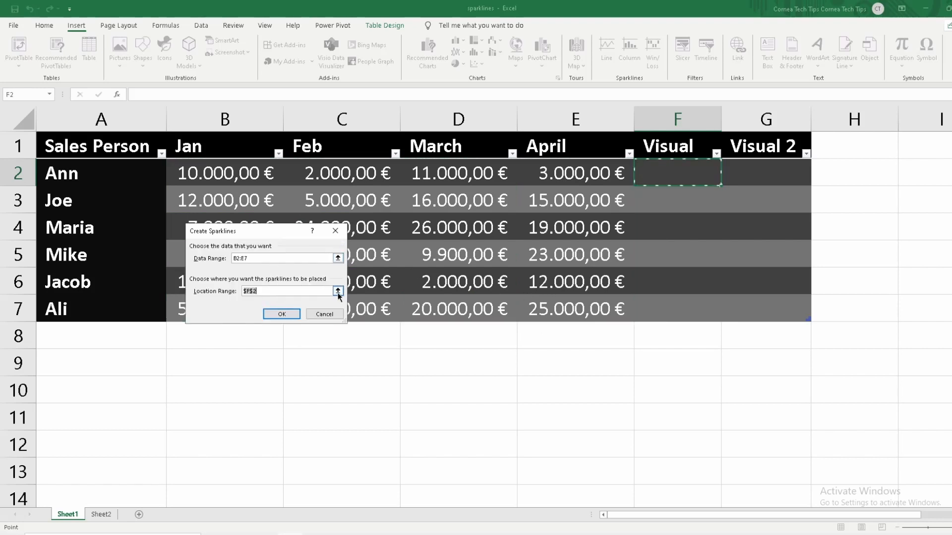
drag(666, 177, 651, 302)
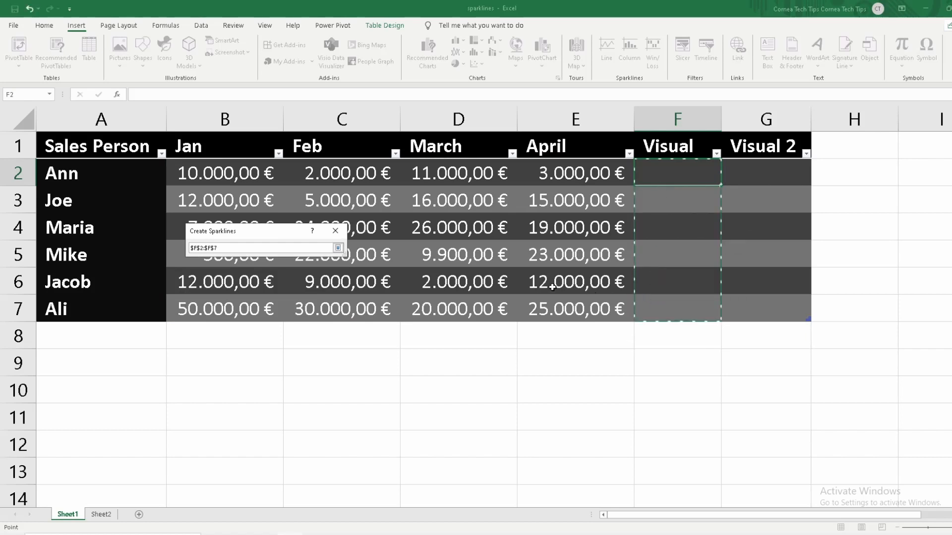
click(338, 248)
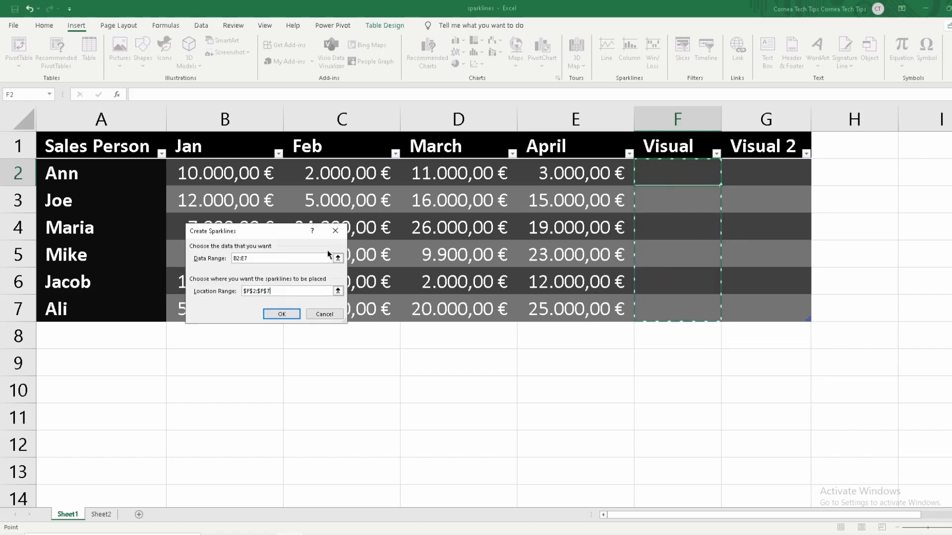
click(274, 314)
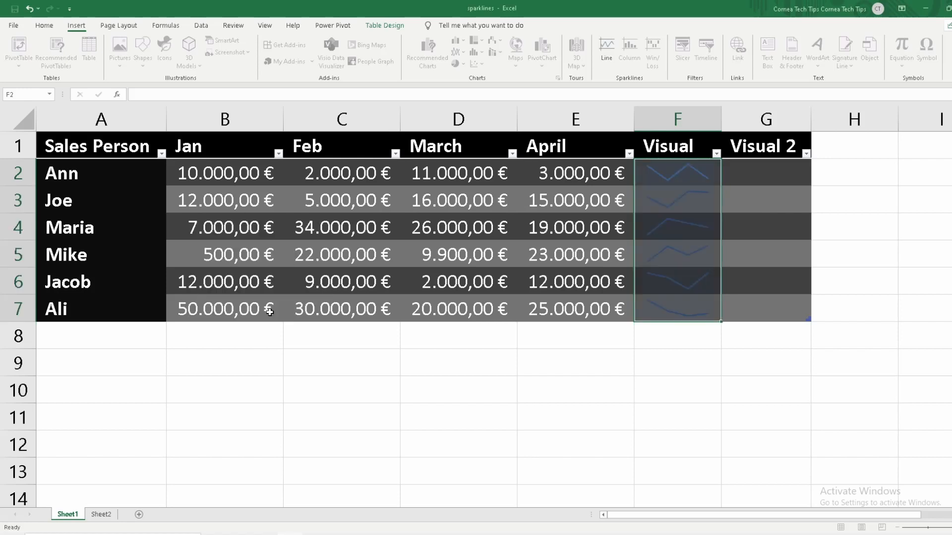
click(750, 202)
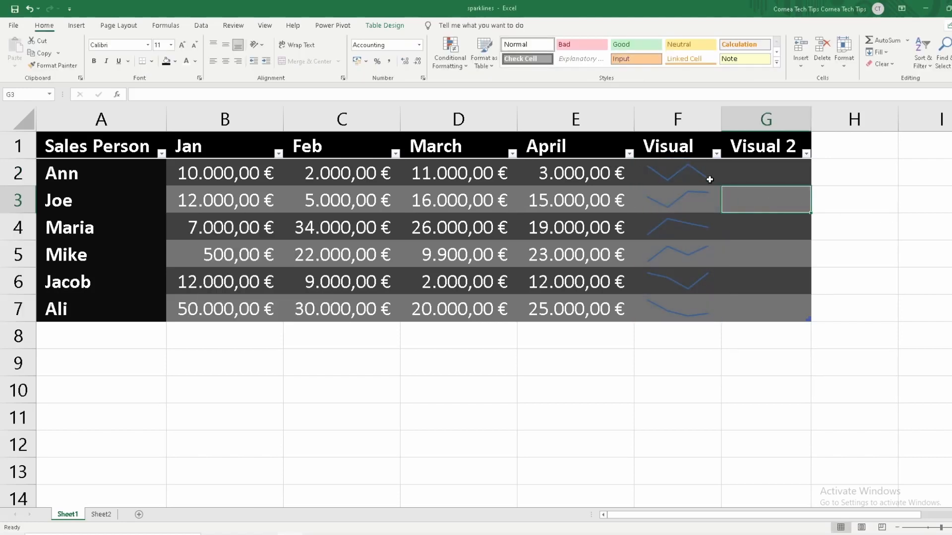
Apply the green sparkline style to the line sparklines in F2:F7 and show their high and low points
click(667, 171)
drag(674, 303, 676, 174)
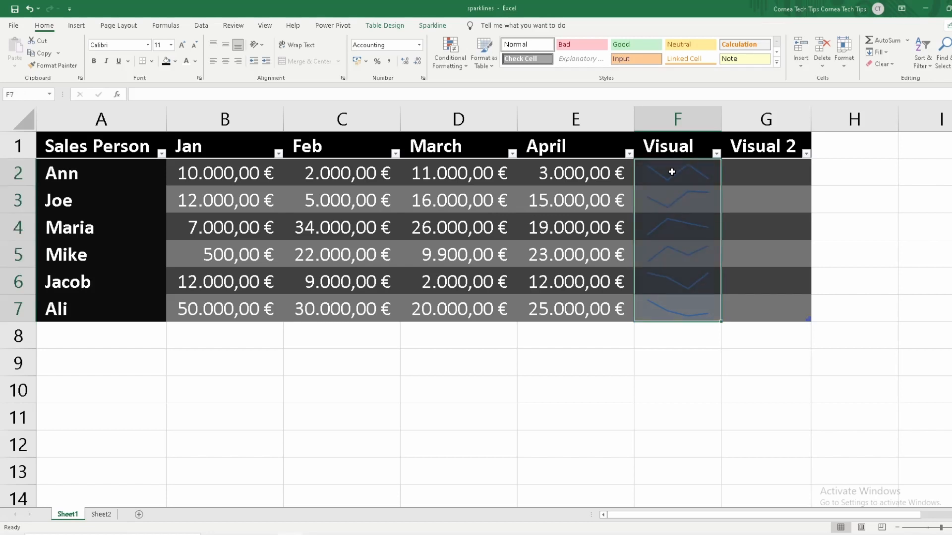
click(431, 26)
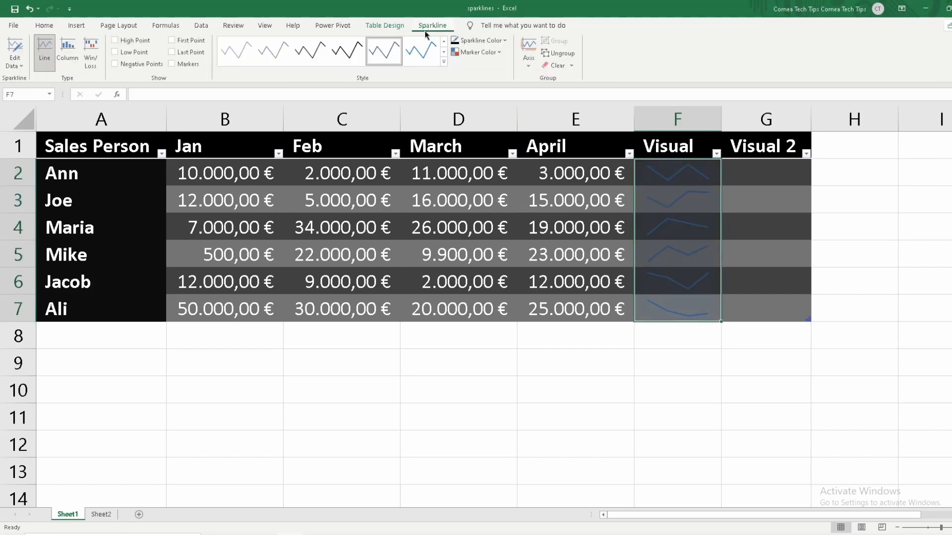
click(444, 52)
click(359, 58)
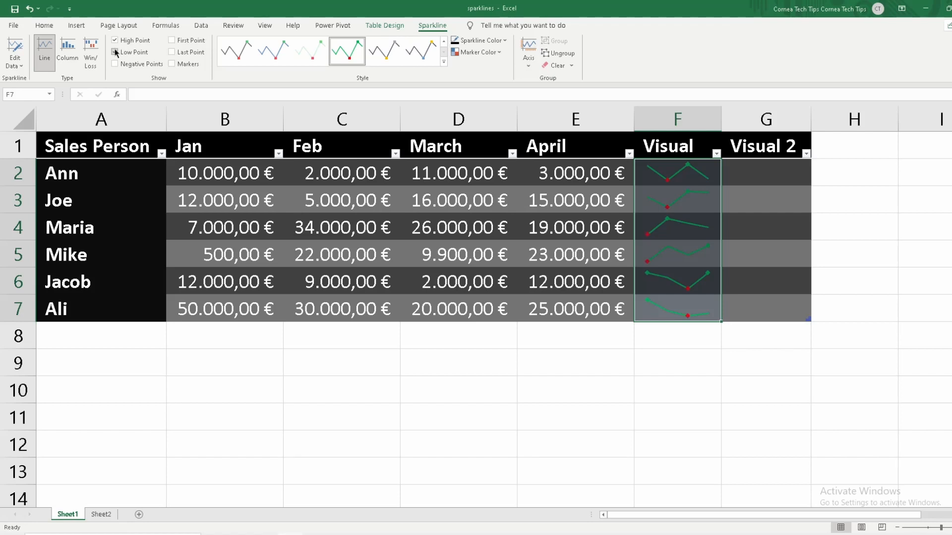
click(115, 52)
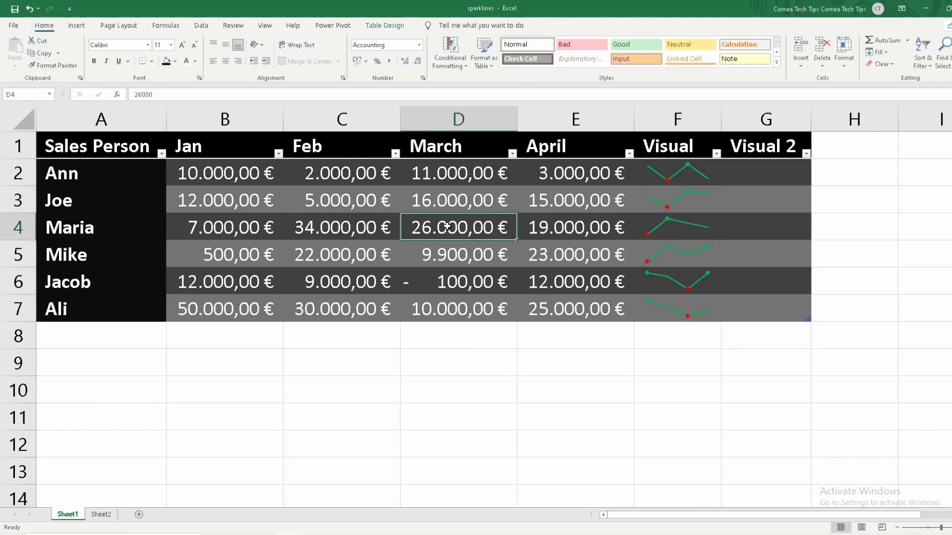
Set the February sales value in cell C4 to 100
click(350, 229)
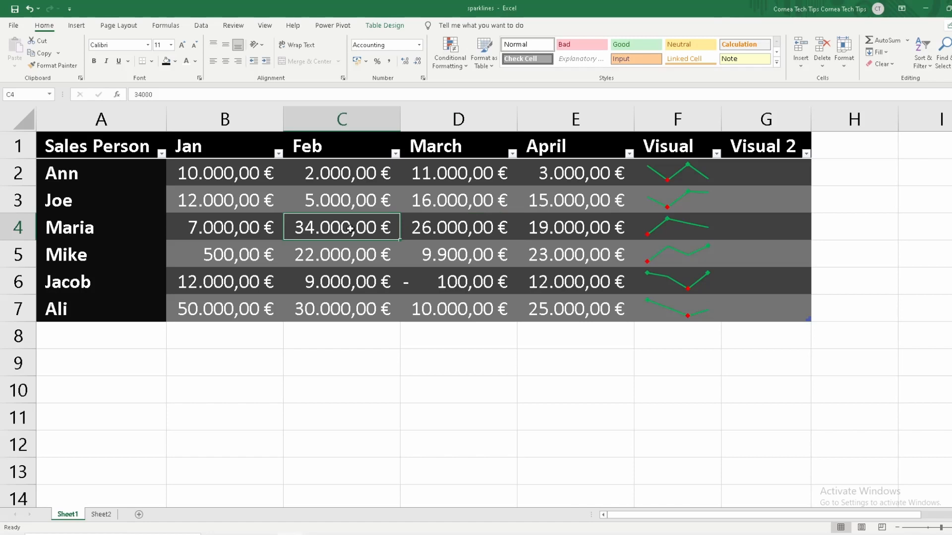
text(100)
key(Return)
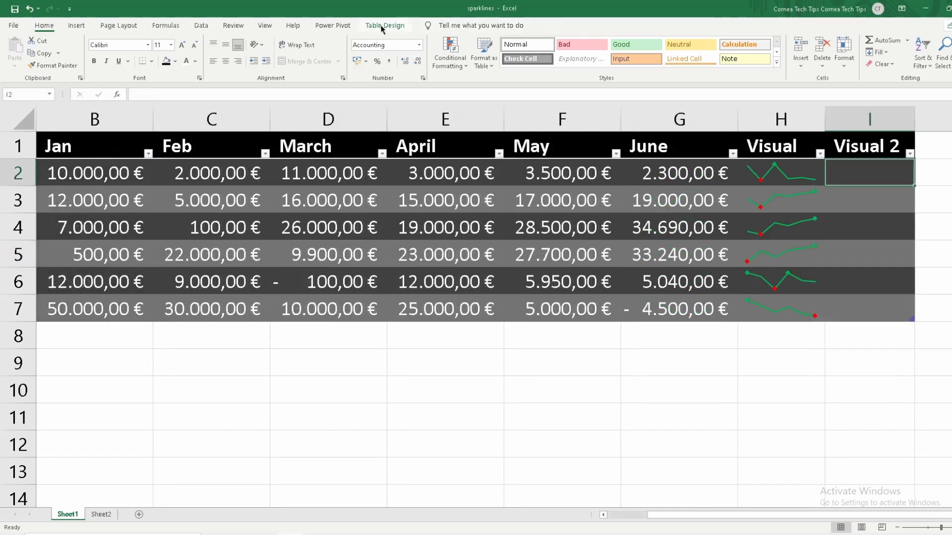
Insert column sparklines for the monthly sales in B2:G7, placed in the Visual 2 column cells I2:I7
click(74, 26)
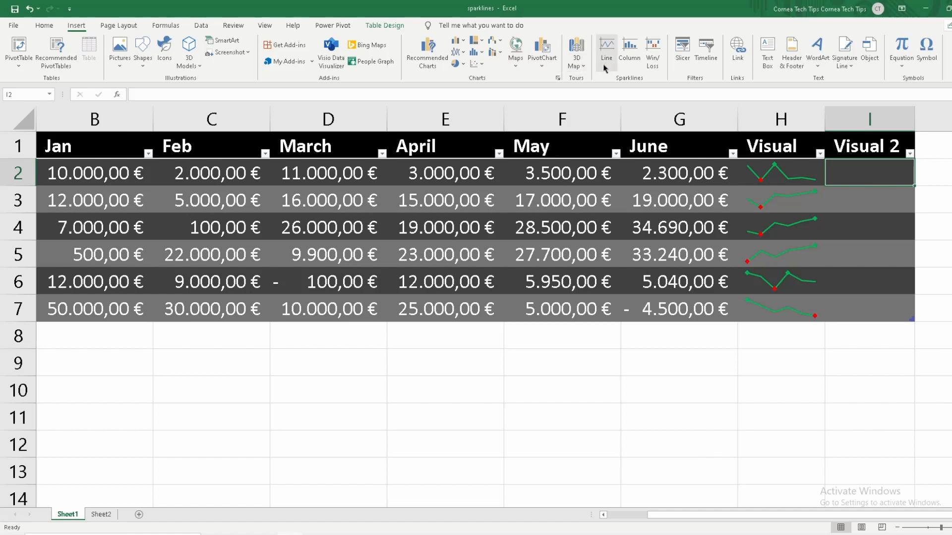
click(637, 64)
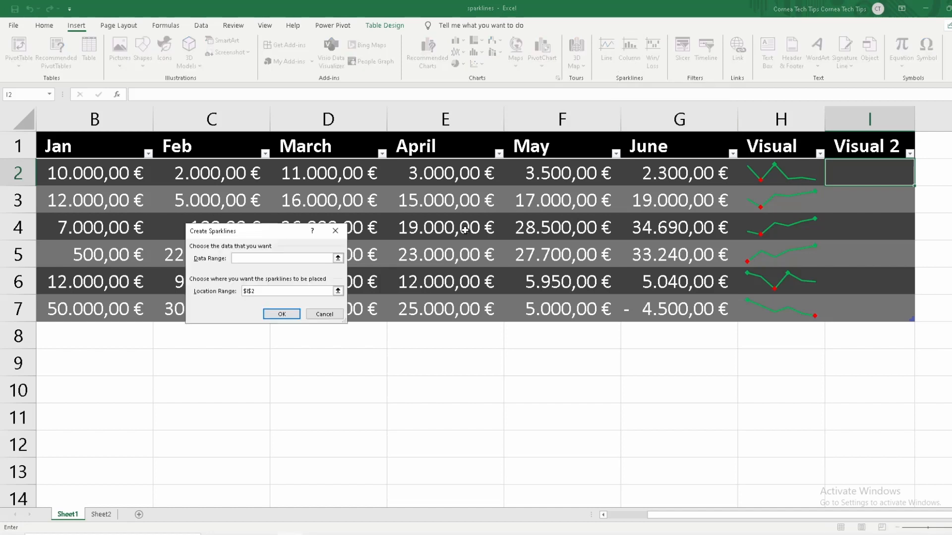
click(338, 258)
mouse_move(638, 172)
mouse_down()
mouse_move(233, 267)
mouse_move(242, 308)
mouse_up()
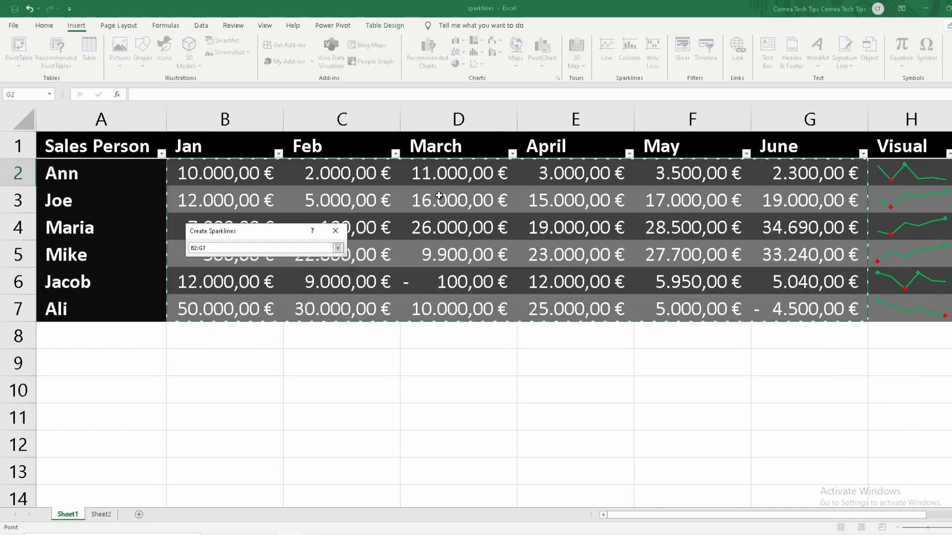
click(338, 248)
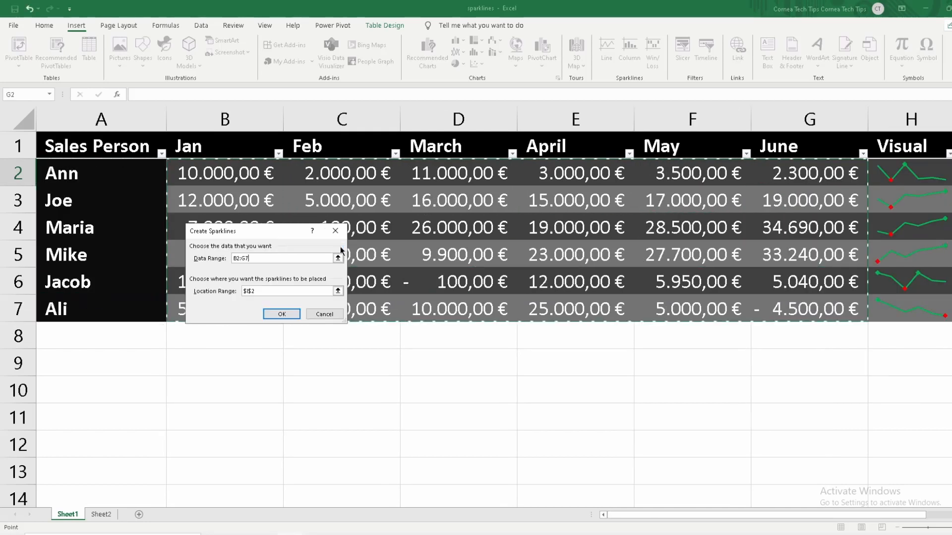
click(338, 292)
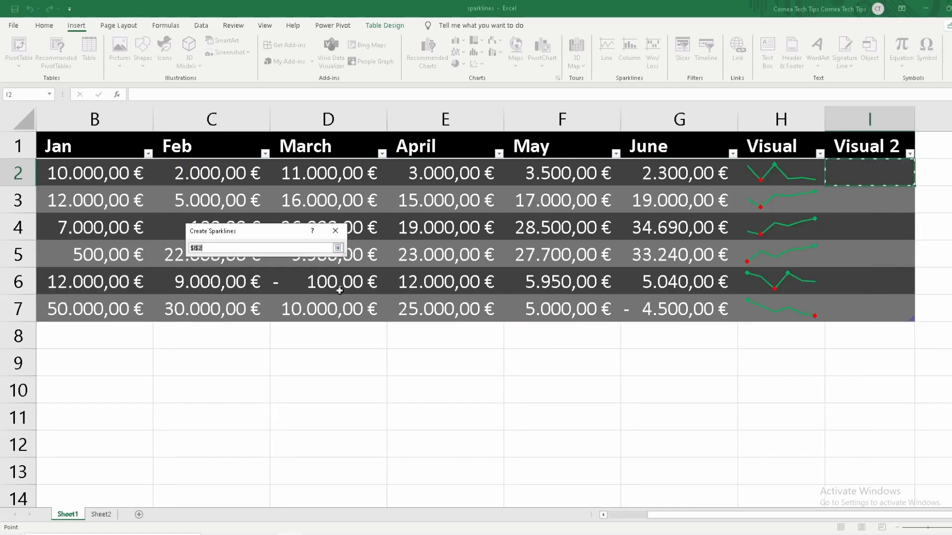
drag(861, 180, 848, 305)
click(338, 248)
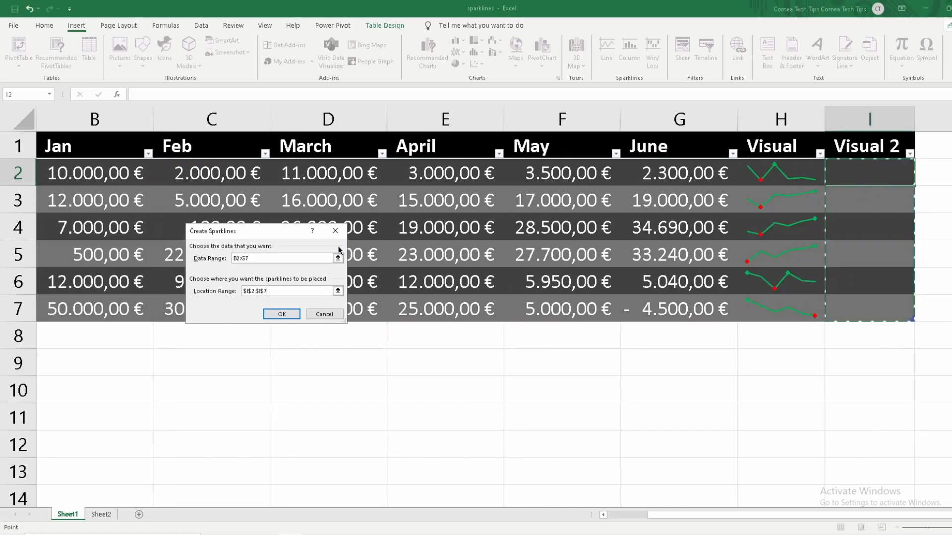
click(281, 313)
click(813, 298)
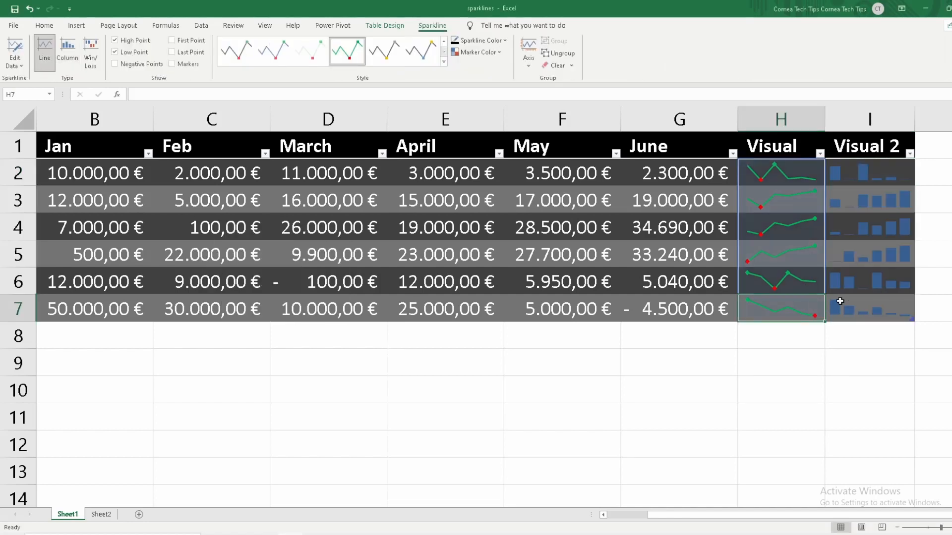
Apply the green sparkline style to the column sparklines in the Visual 2 column
click(869, 180)
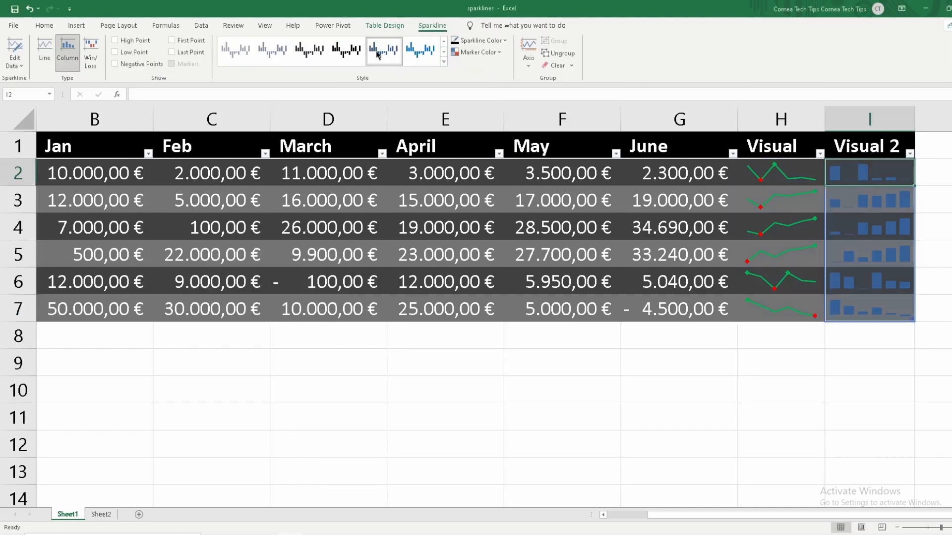
click(444, 51)
click(349, 58)
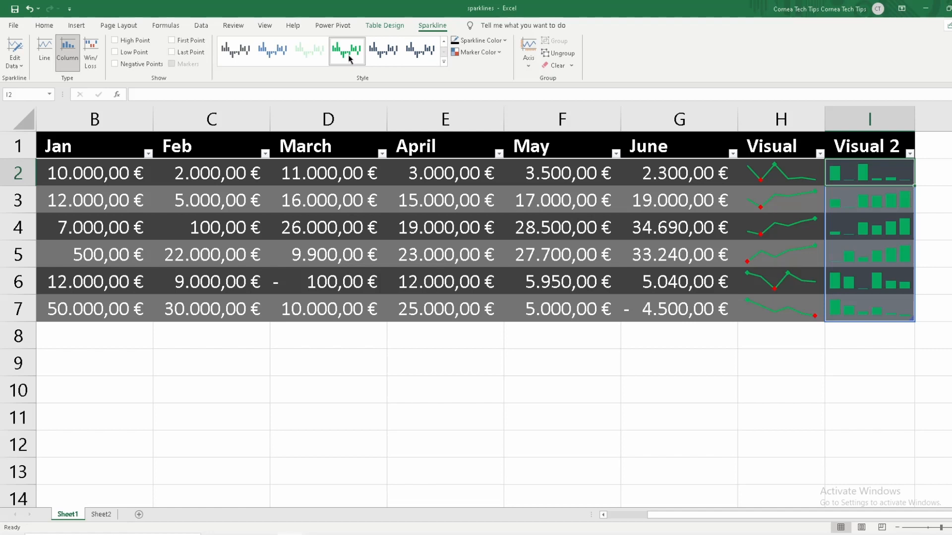
click(806, 349)
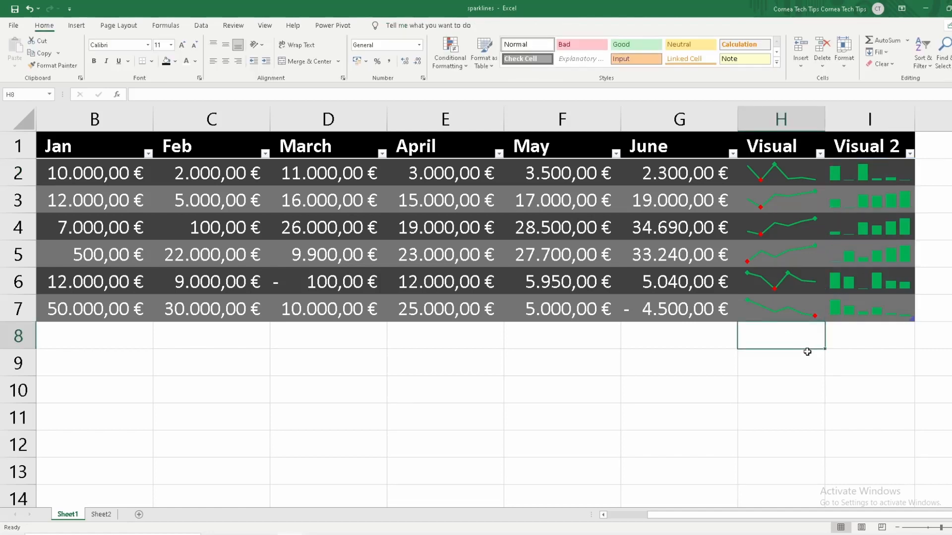
Add the label TOTAL in cell A8 beneath the last sales person
drag(818, 516, 695, 507)
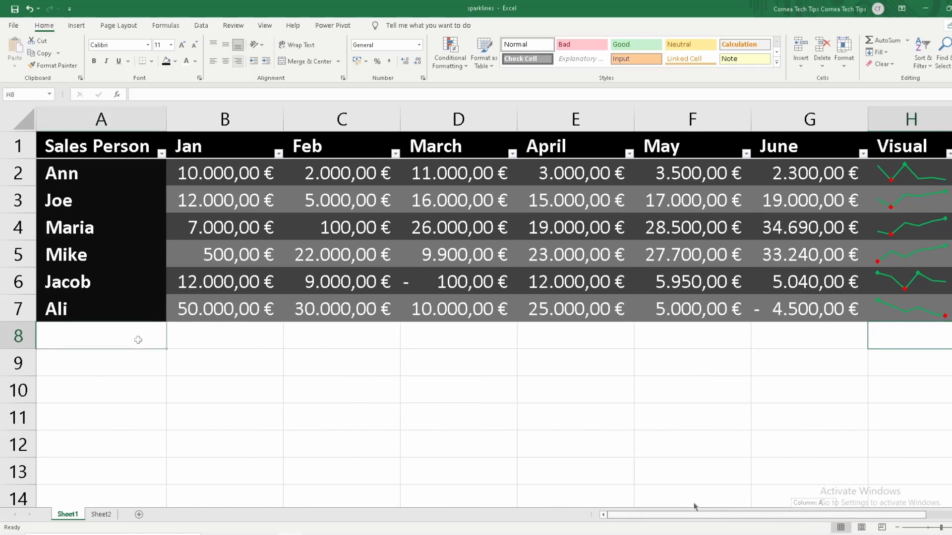
click(138, 340)
text(TOTAL)
key(Tab)
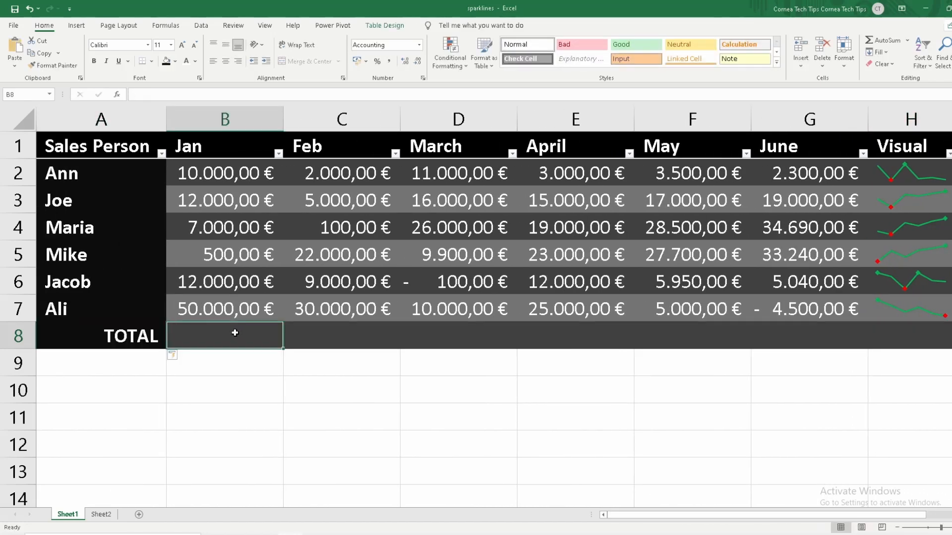
click(162, 341)
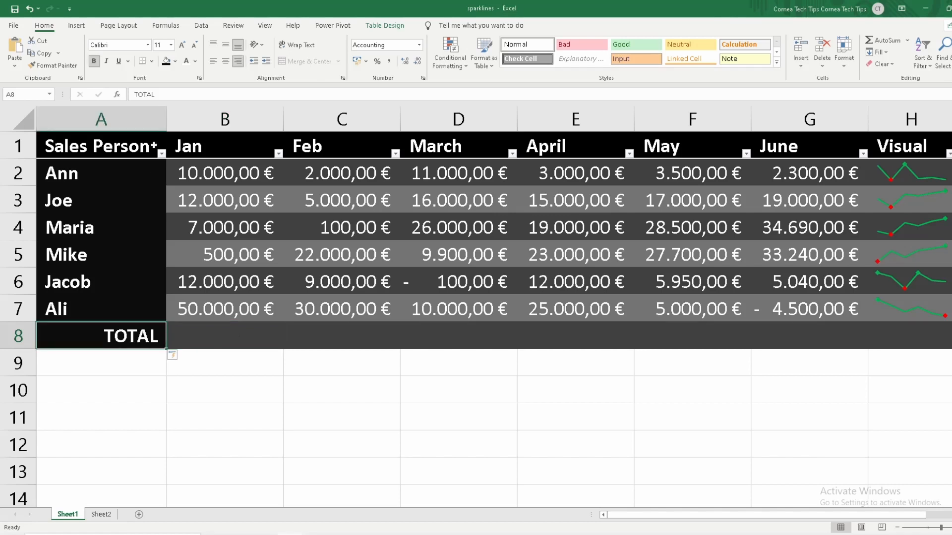
Sum the January sales in B8 with AutoSum and fill the formula across to the June total in G8
click(237, 339)
click(874, 40)
click(873, 40)
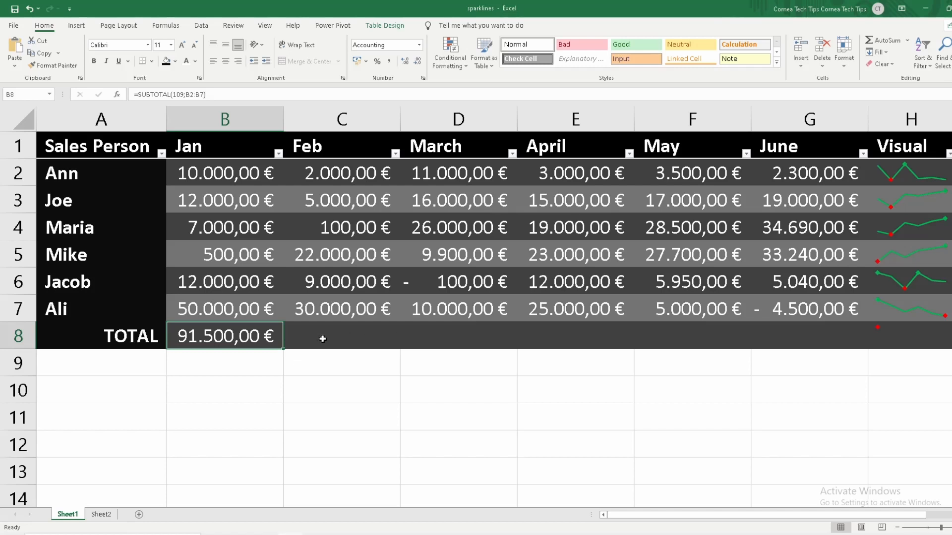
drag(284, 349, 852, 347)
click(806, 373)
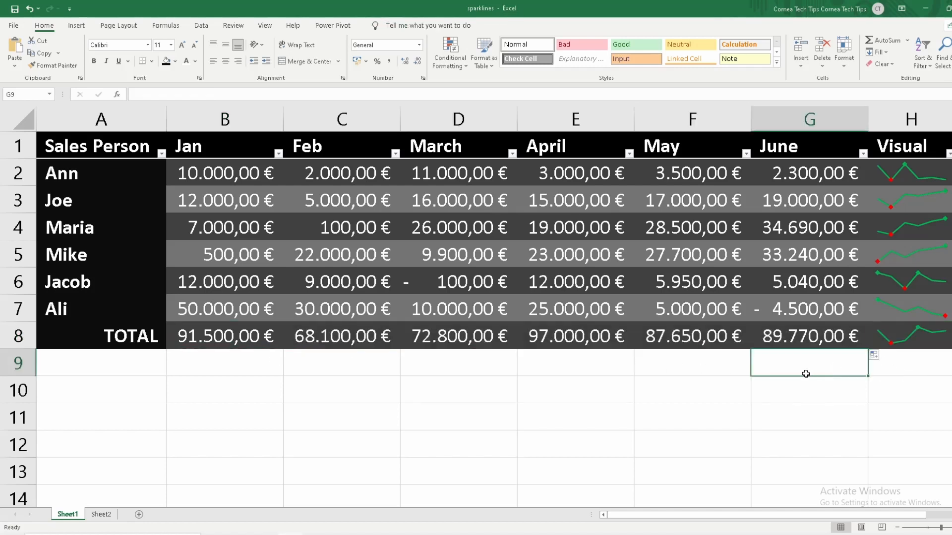
scroll(852, 466, right, 1)
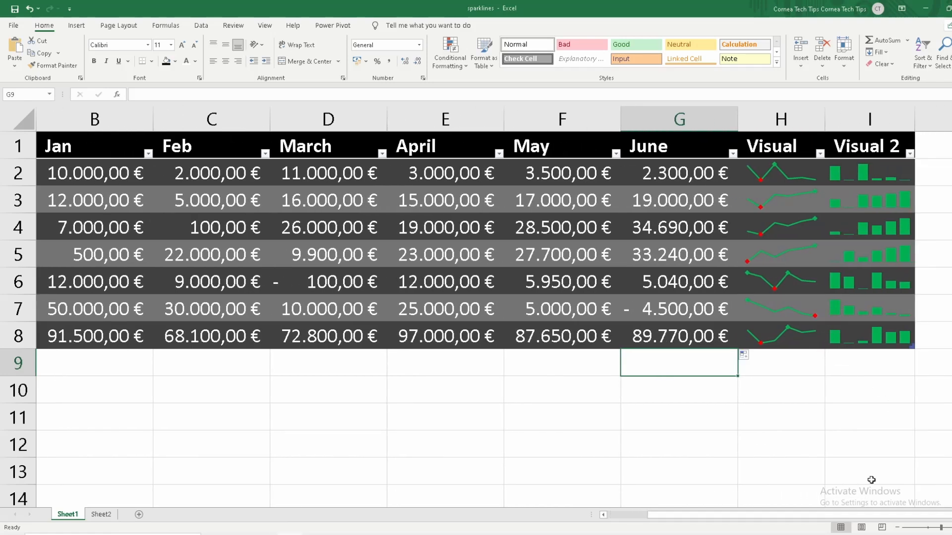
scroll(818, 518, left, 1)
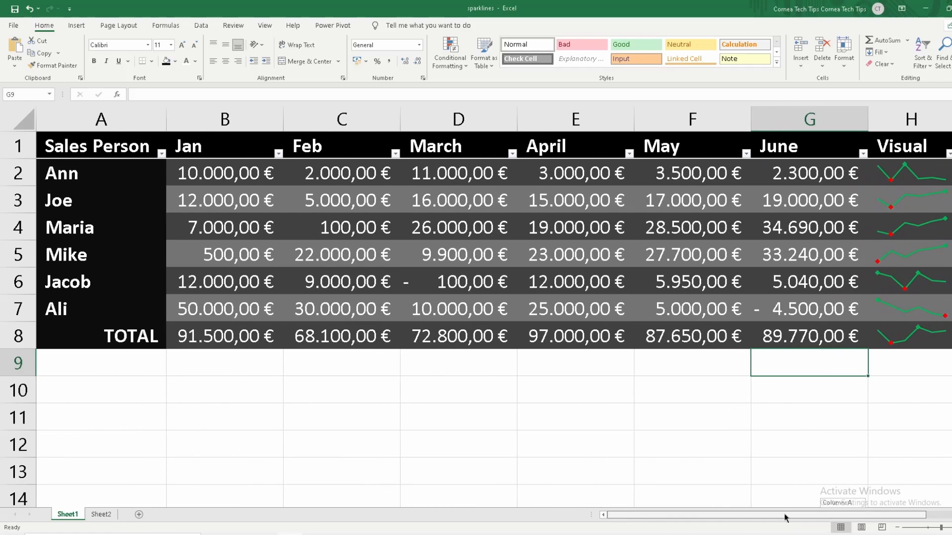
Insert a 2-D clustered column chart of the sales table and switch its rows and columns so the months form the horizontal axis
click(223, 337)
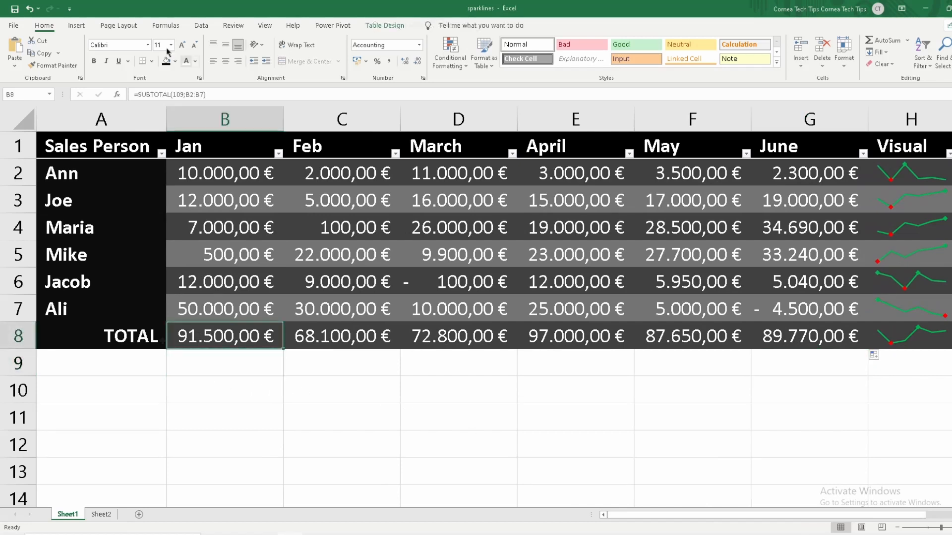
click(76, 26)
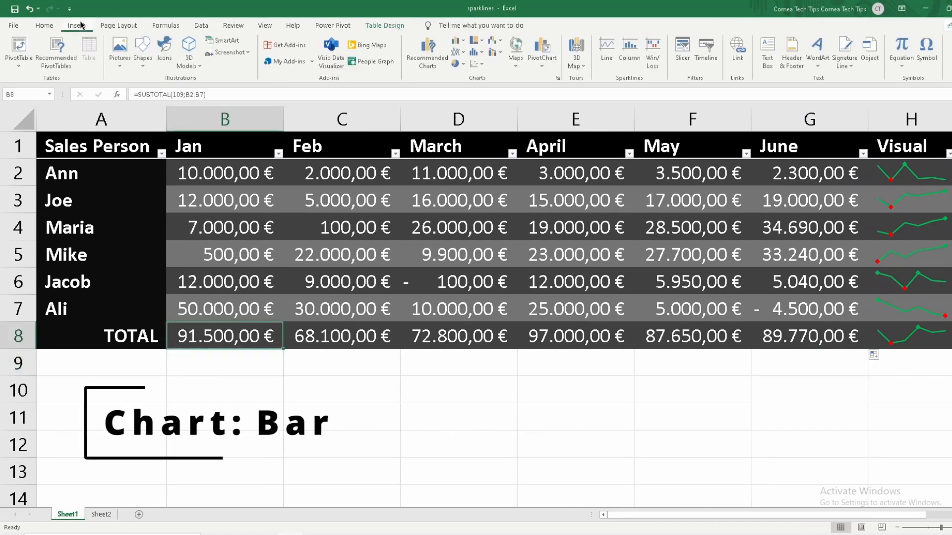
click(457, 42)
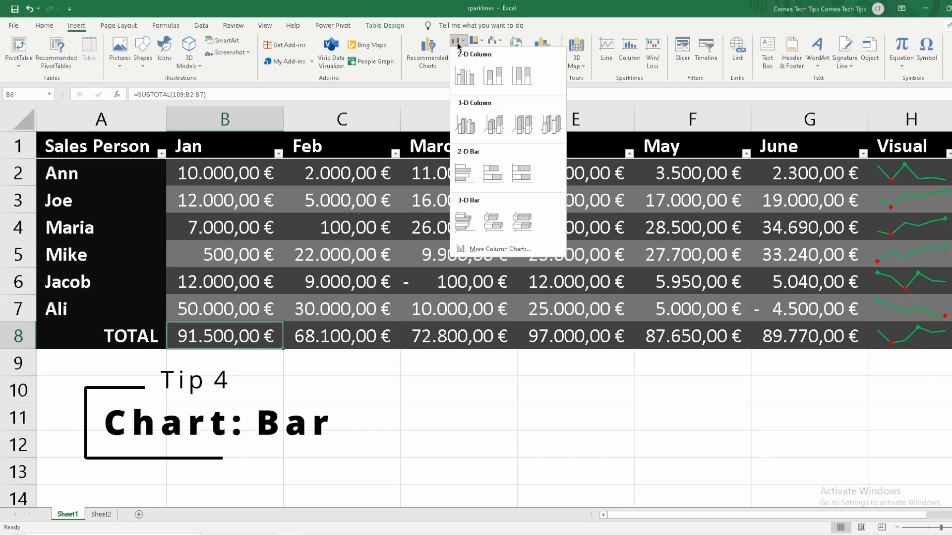
click(466, 76)
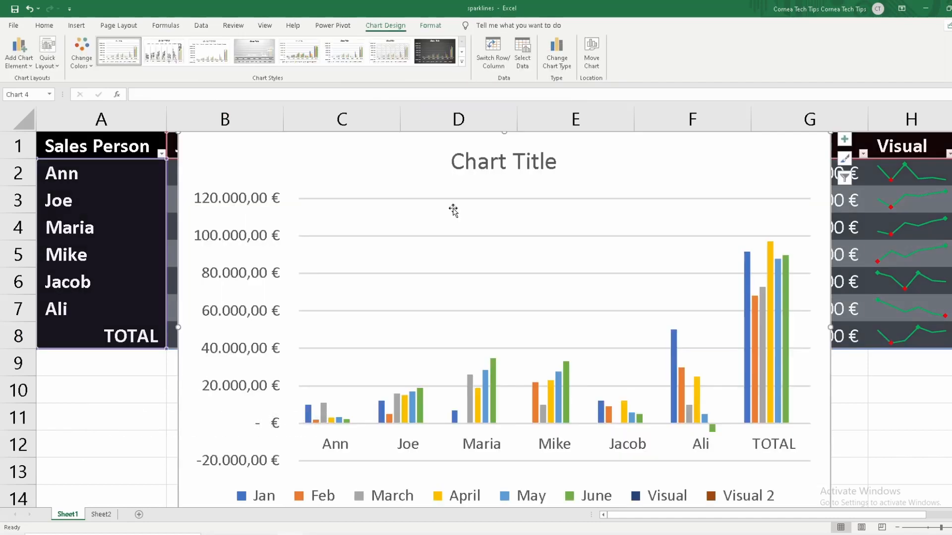
scroll(449, 209, down, 1)
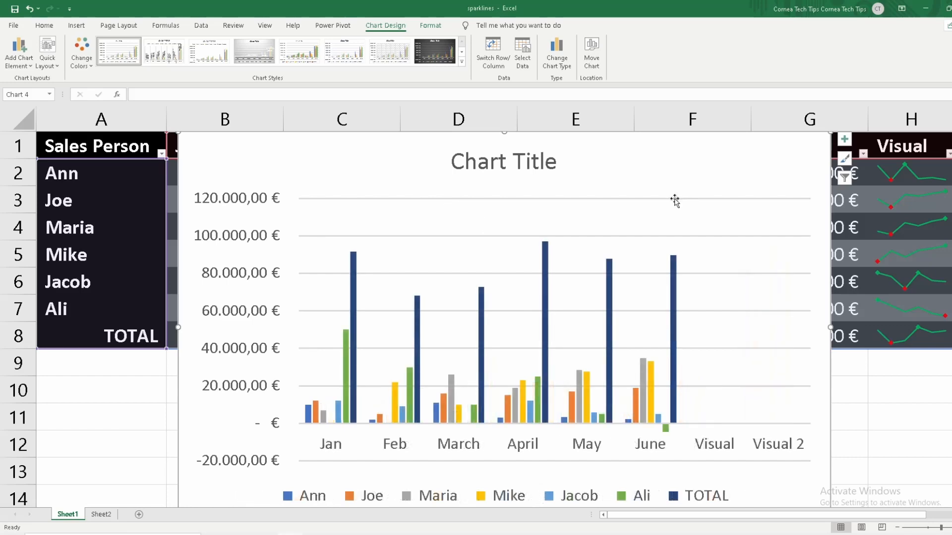
scroll(675, 202, down, 1)
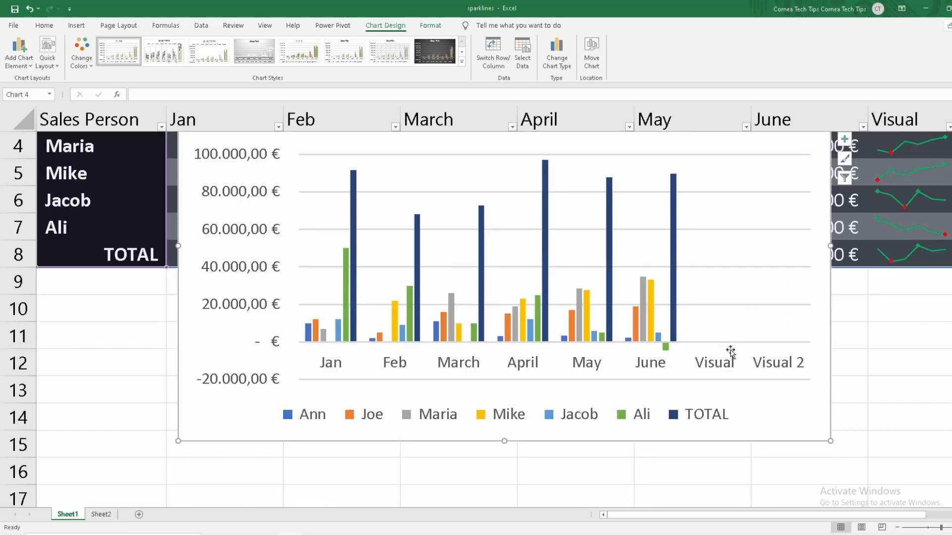
Fit the column chart directly beneath the TOTAL row, without a title and in the dark chart style
drag(825, 435, 585, 310)
drag(532, 337, 542, 453)
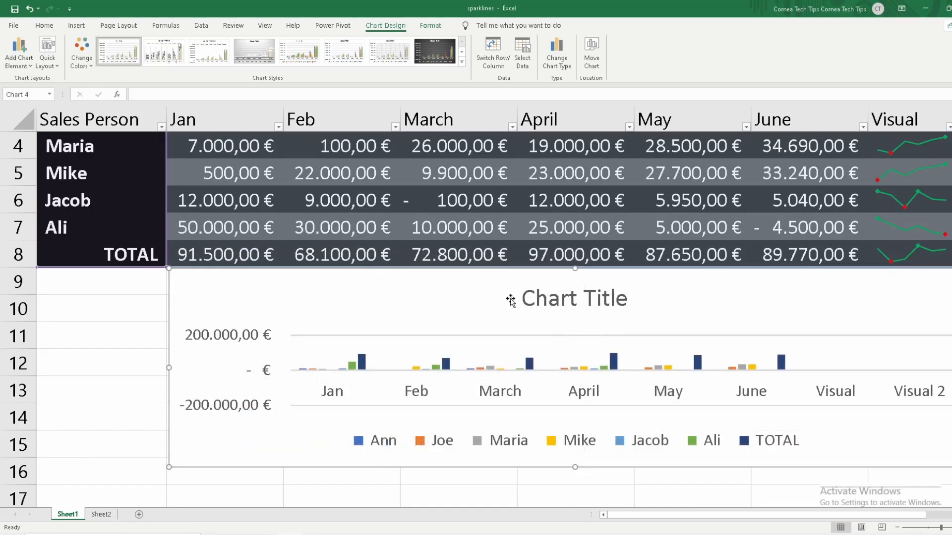
scroll(510, 300, up, 1)
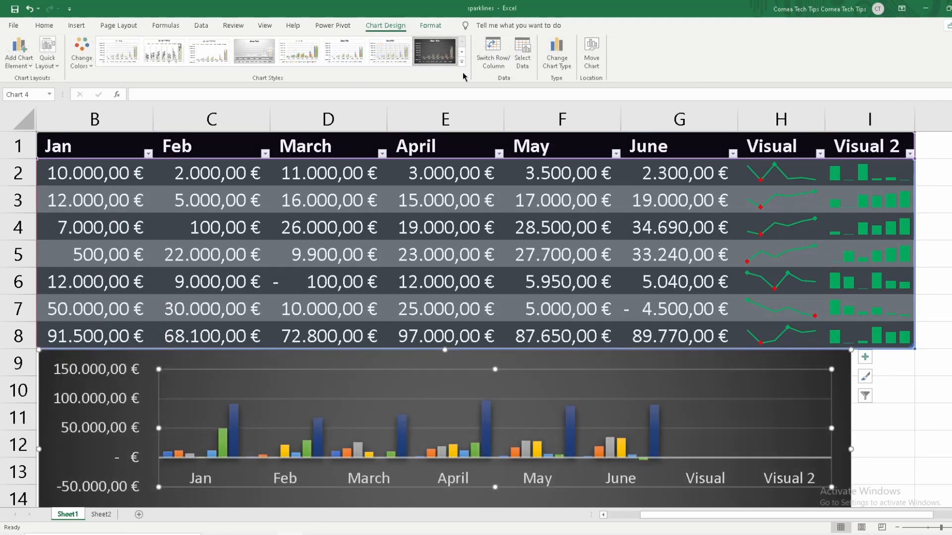
Exclude the Visual and Visual 2 categories from the chart's horizontal axis in its data source settings
click(523, 54)
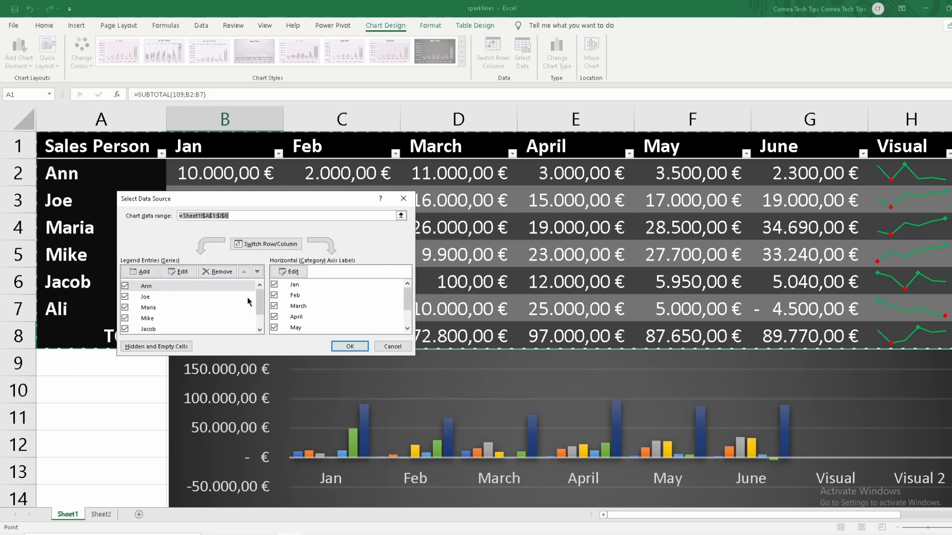
drag(261, 304, 259, 315)
drag(403, 304, 403, 317)
click(274, 317)
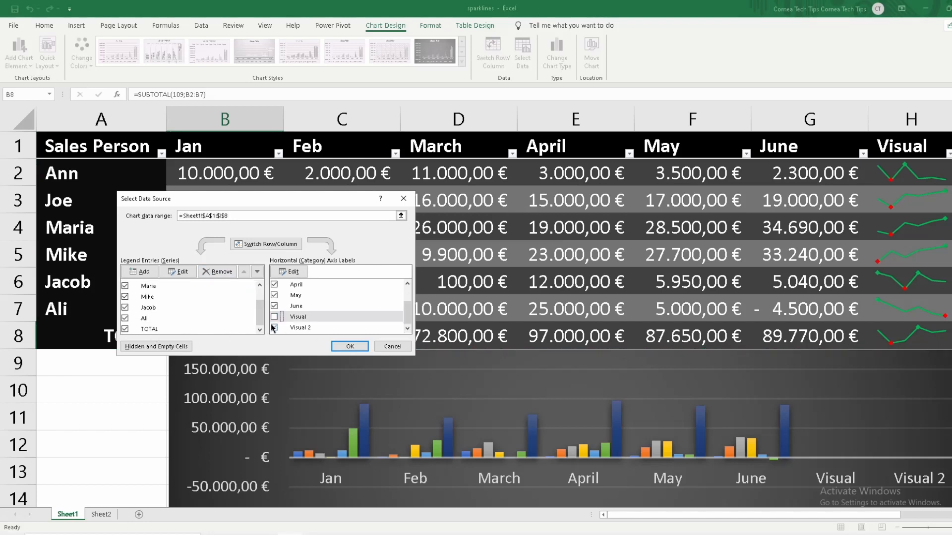
click(273, 328)
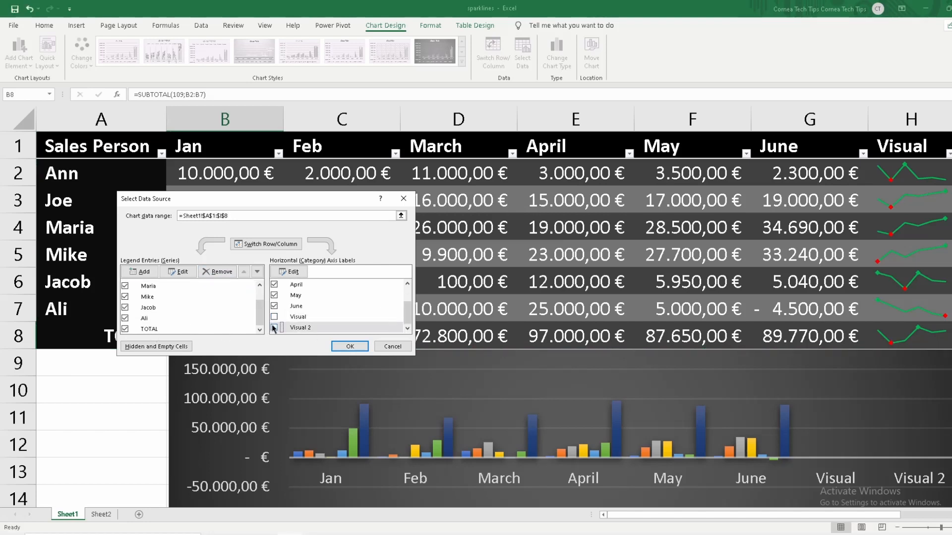
Exclude the series of the four sales persons in rows 4 to 7 and apply the chart's data source changes
click(125, 297)
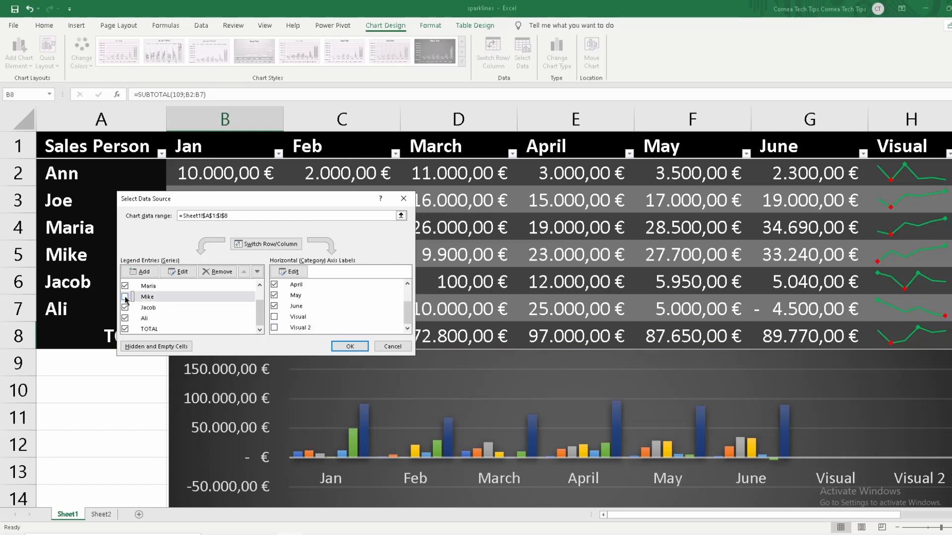
click(125, 307)
click(125, 286)
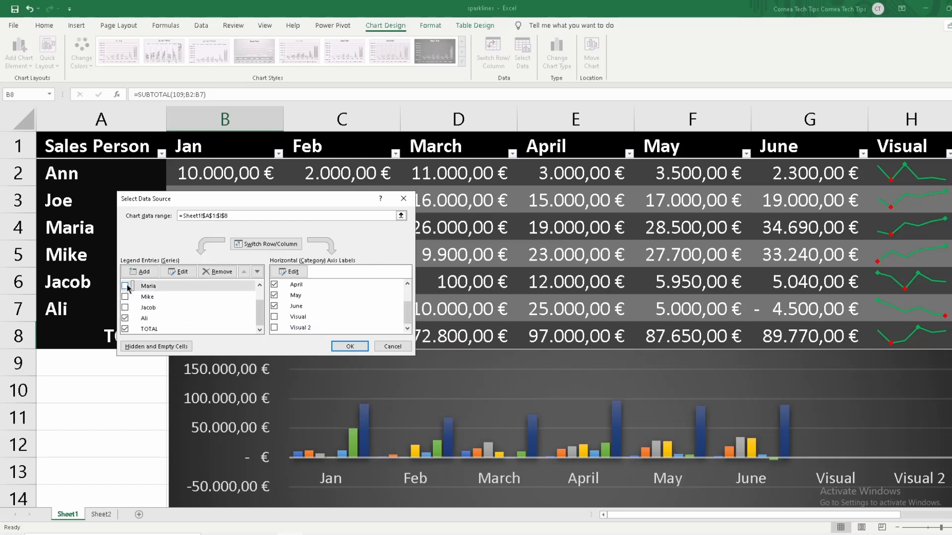
click(125, 318)
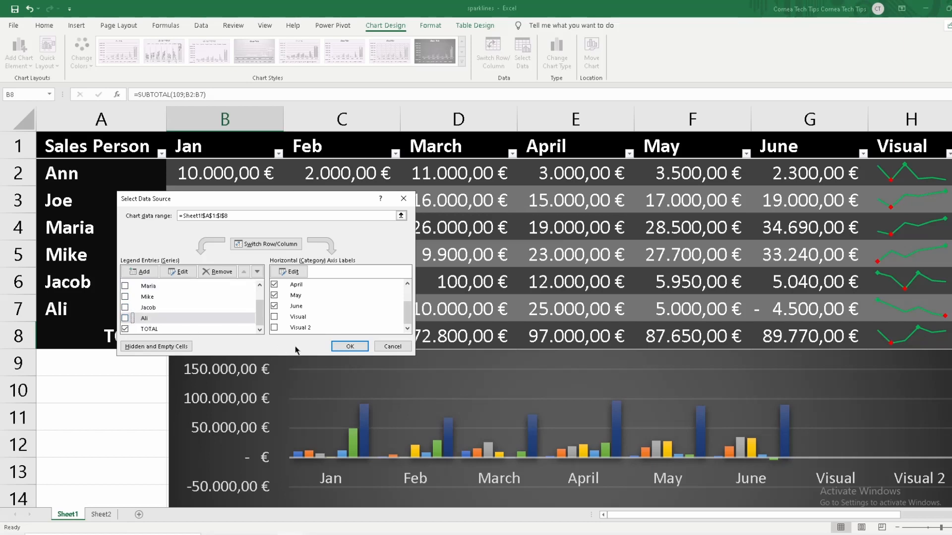
click(349, 346)
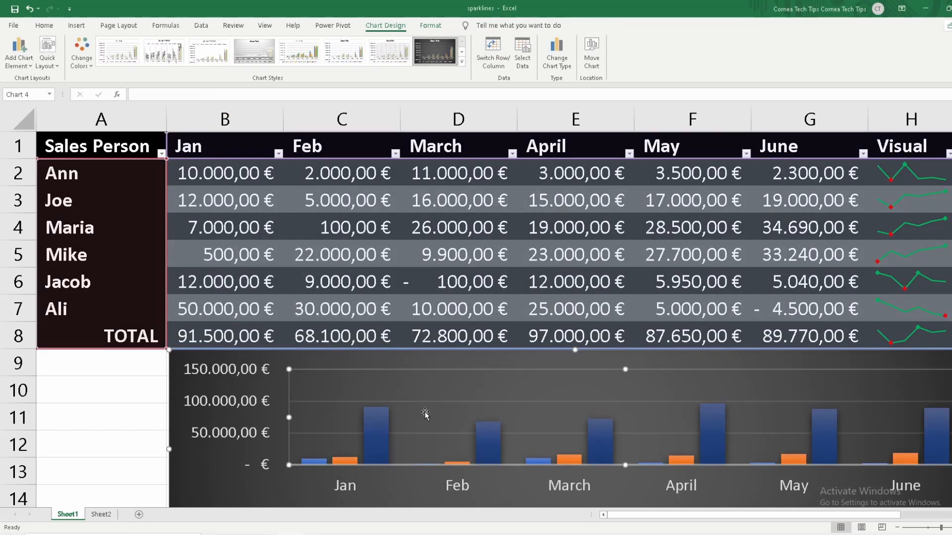
scroll(425, 415, down, 2)
scroll(425, 416, up, 2)
click(429, 25)
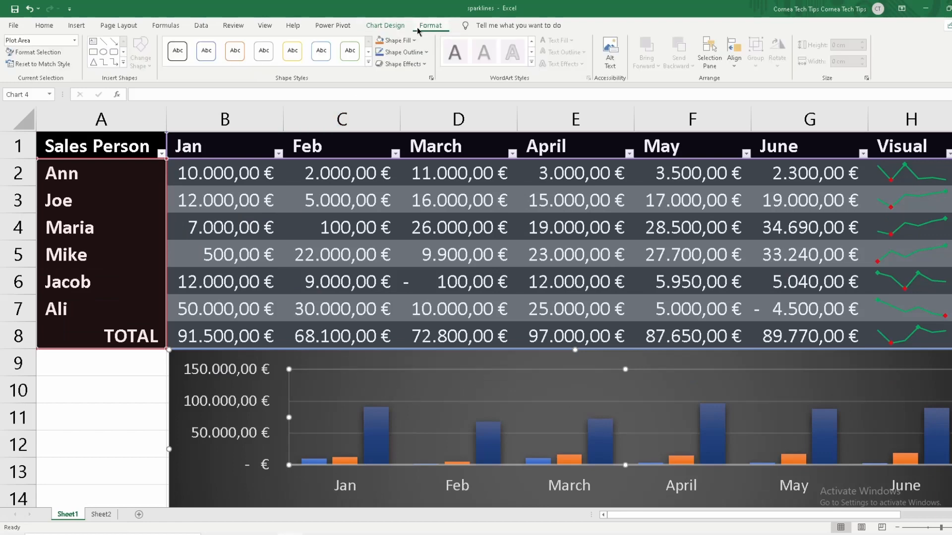
click(399, 29)
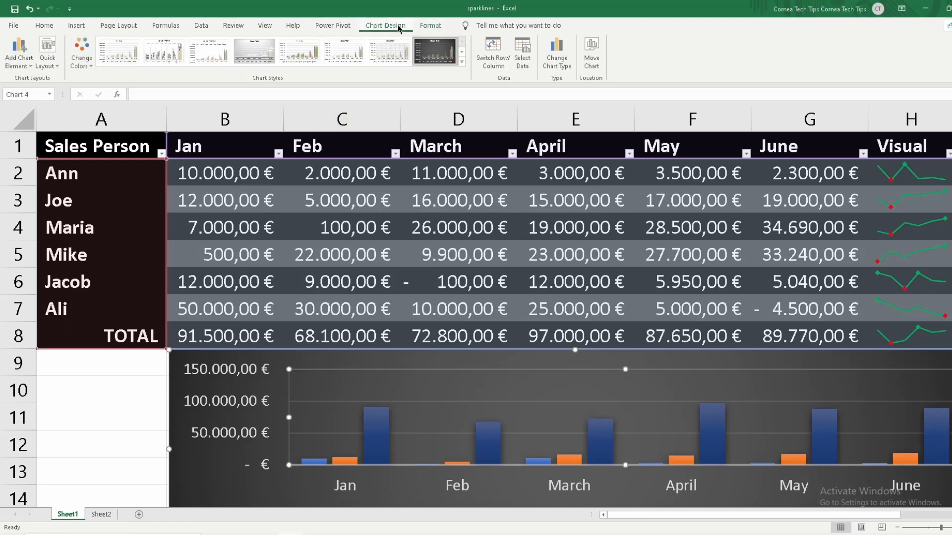
click(430, 25)
Exclude the series of the sales persons in rows 2 and 3 so the chart plots only the TOTAL series
click(387, 25)
click(523, 59)
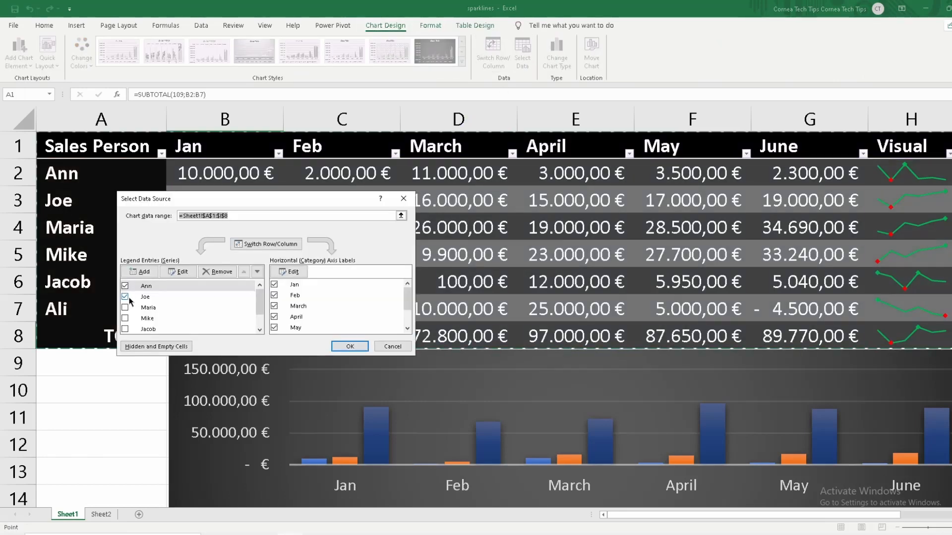
click(125, 295)
click(125, 287)
click(350, 346)
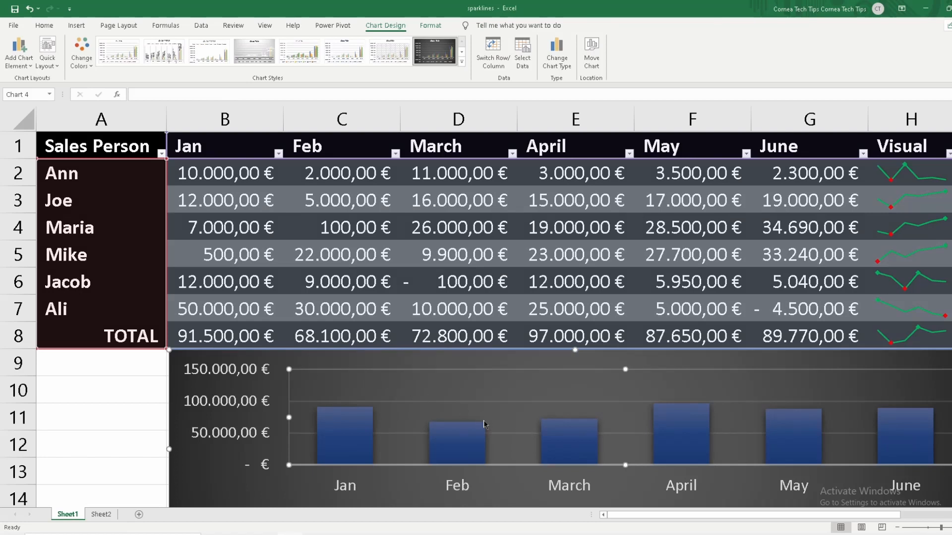
Set the January sales values to 100 in cell B3 and 300 in cell B2
click(109, 423)
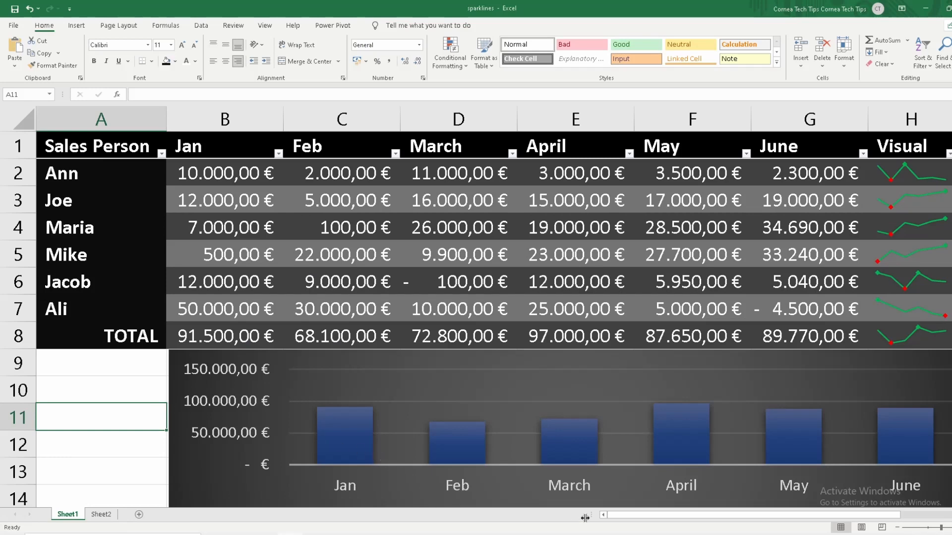
drag(619, 519, 587, 515)
click(115, 378)
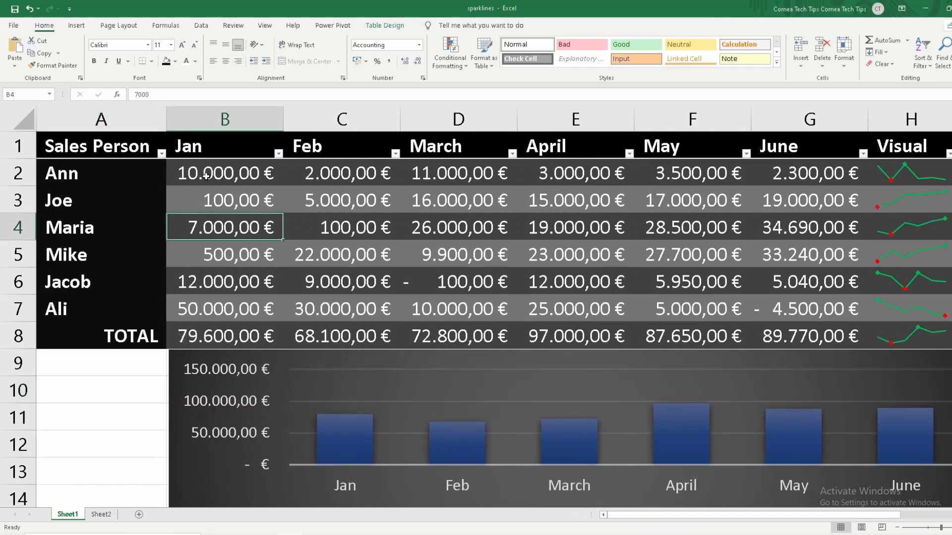
click(207, 176)
text(300)
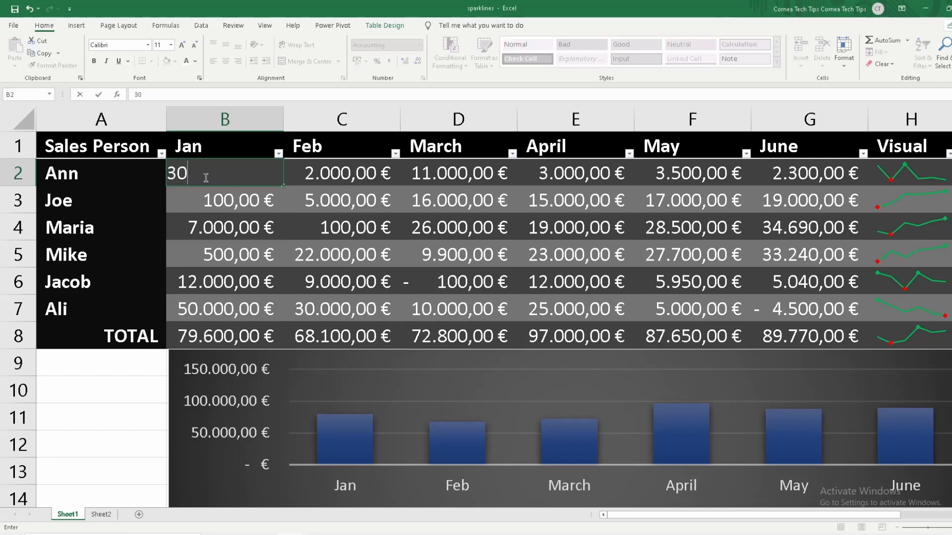
key(Return)
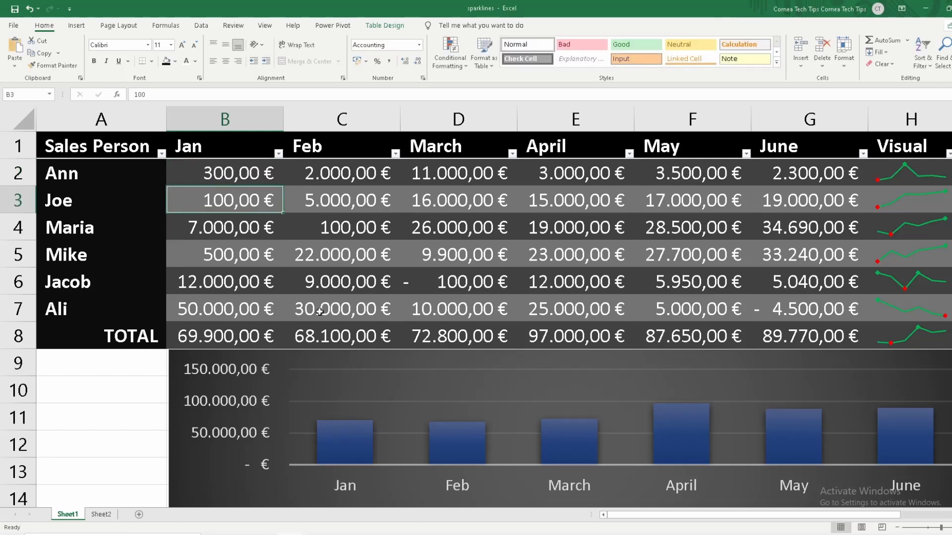
Set the February sales value in cell C7 to 100000
click(339, 316)
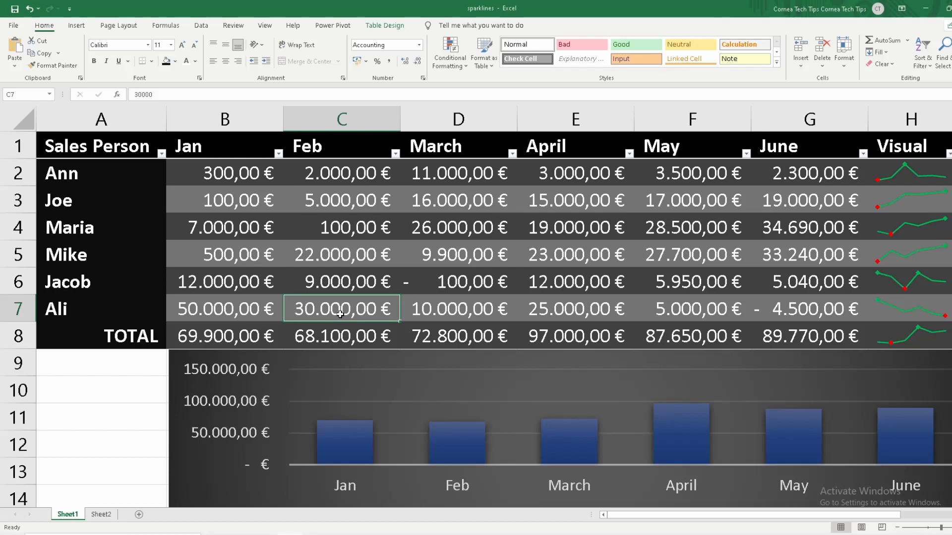
text(100000)
key(Return)
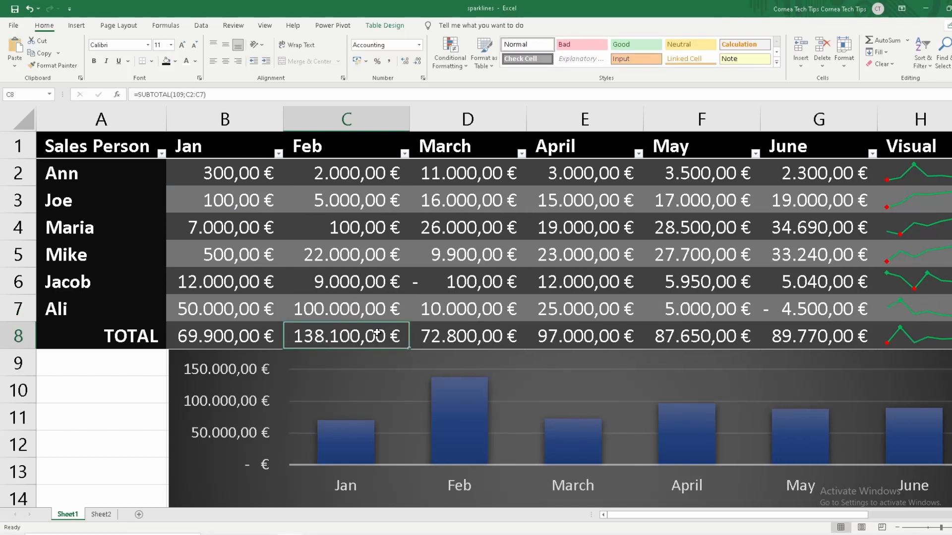
Move the column chart so that it starts under the Sales Person column, still directly beneath the TOTAL row
click(457, 316)
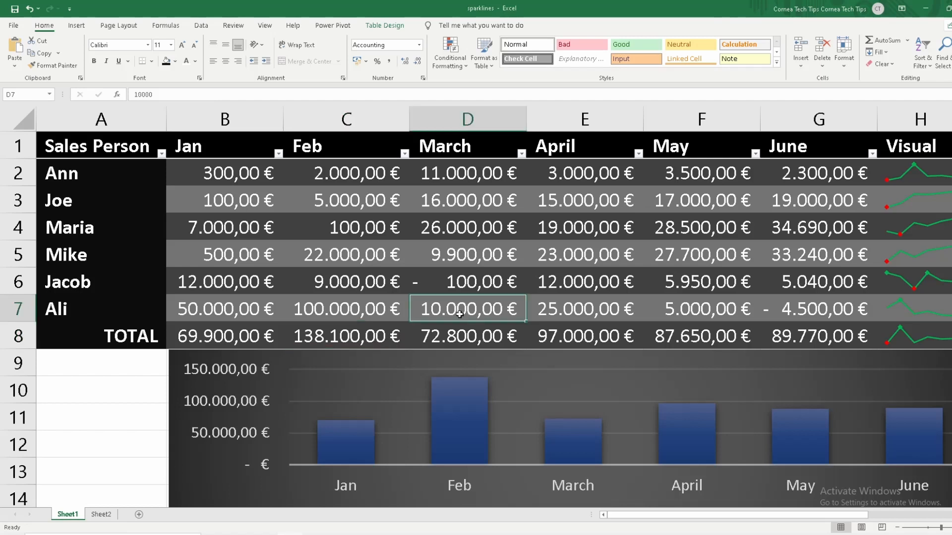
click(240, 439)
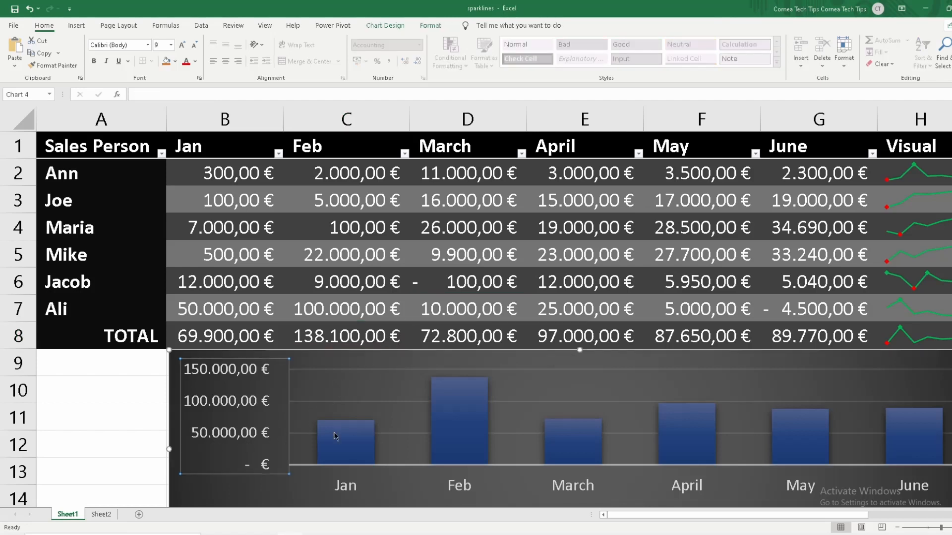
drag(361, 361, 240, 359)
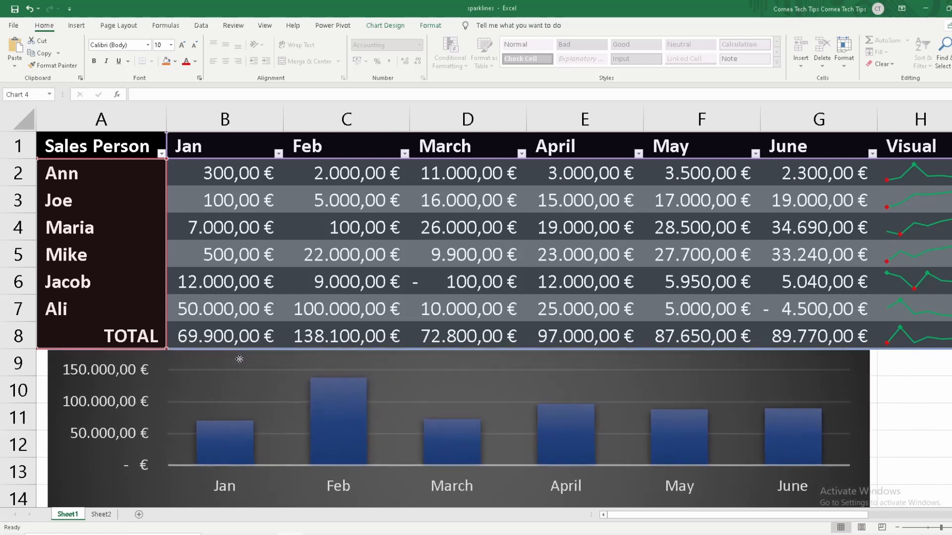
Align the column chart with the outer edge of the Sales Person column and widen it slightly beyond the June column
drag(239, 359, 228, 358)
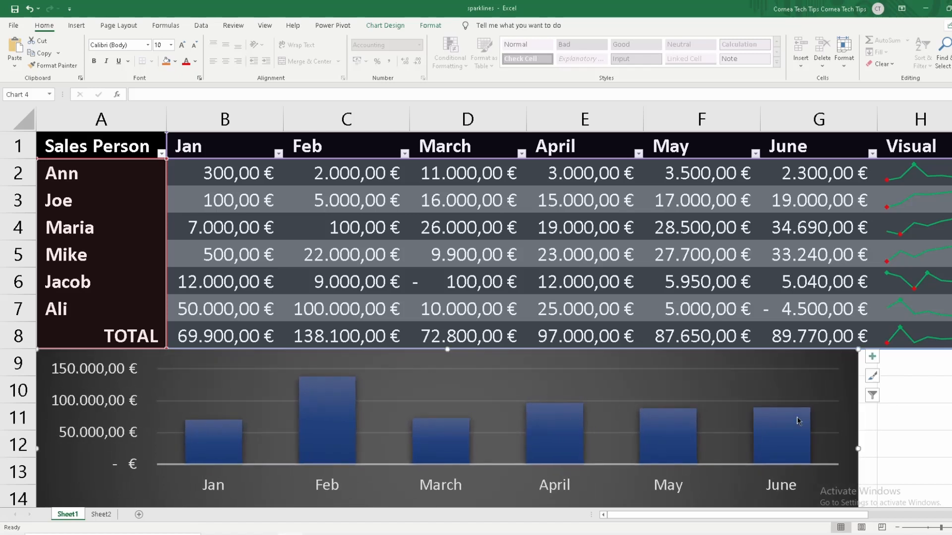
drag(859, 449, 885, 450)
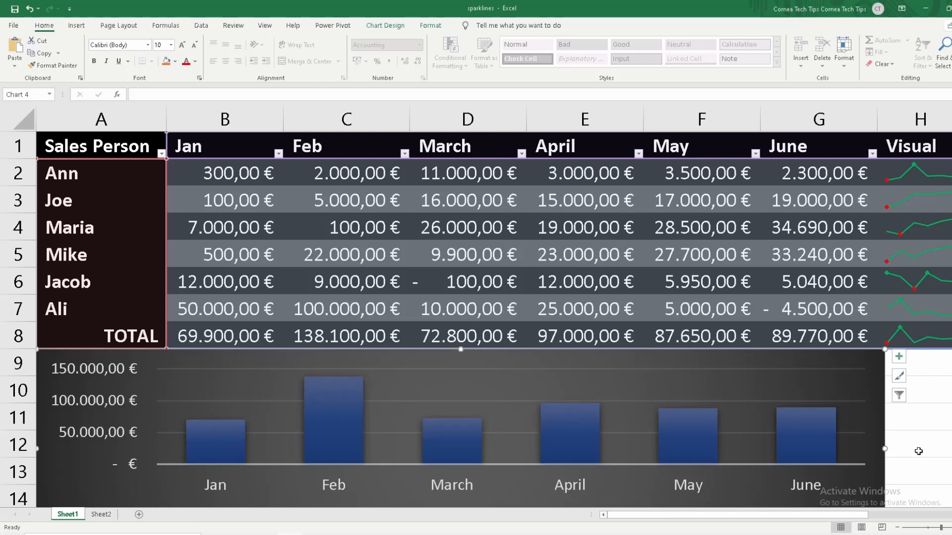
drag(886, 449, 911, 449)
click(948, 443)
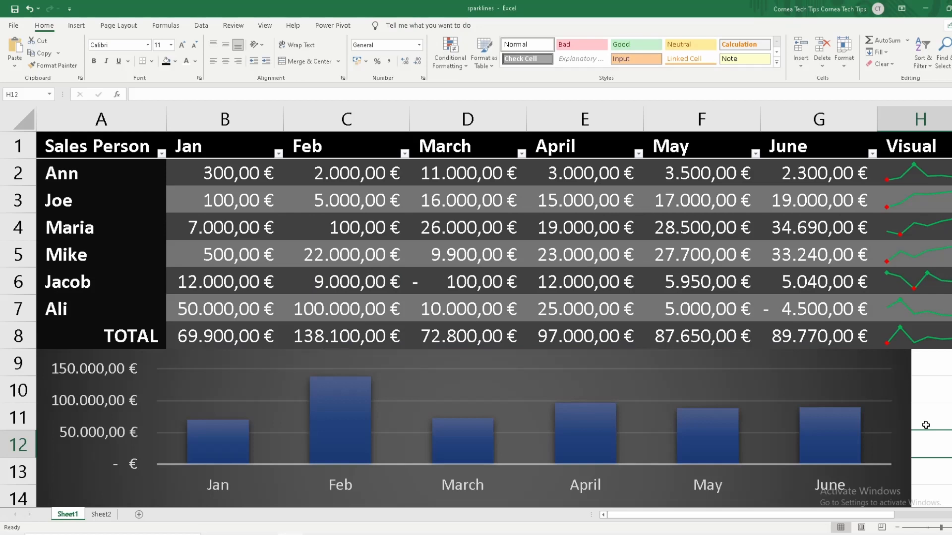
click(941, 390)
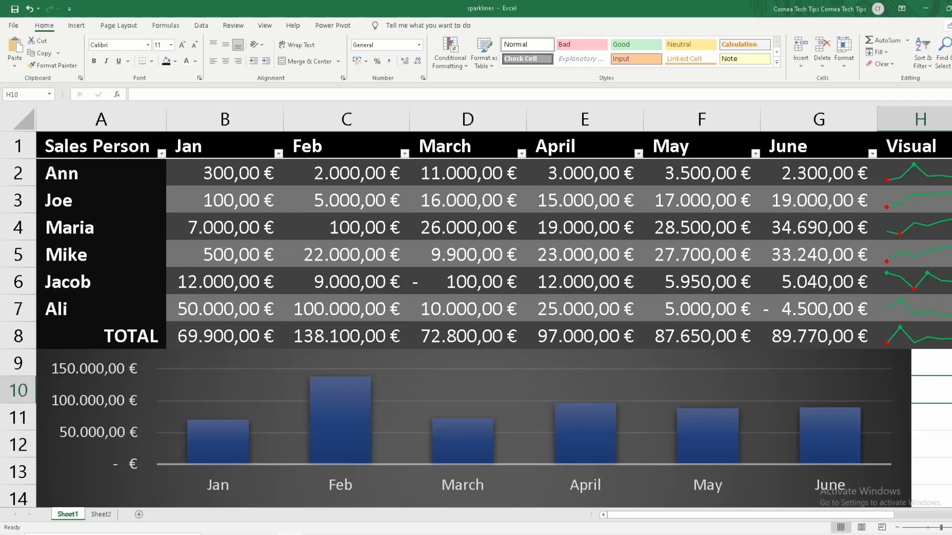
Insert a new table column between the June and Visual columns
click(898, 528)
click(898, 528)
click(898, 528)
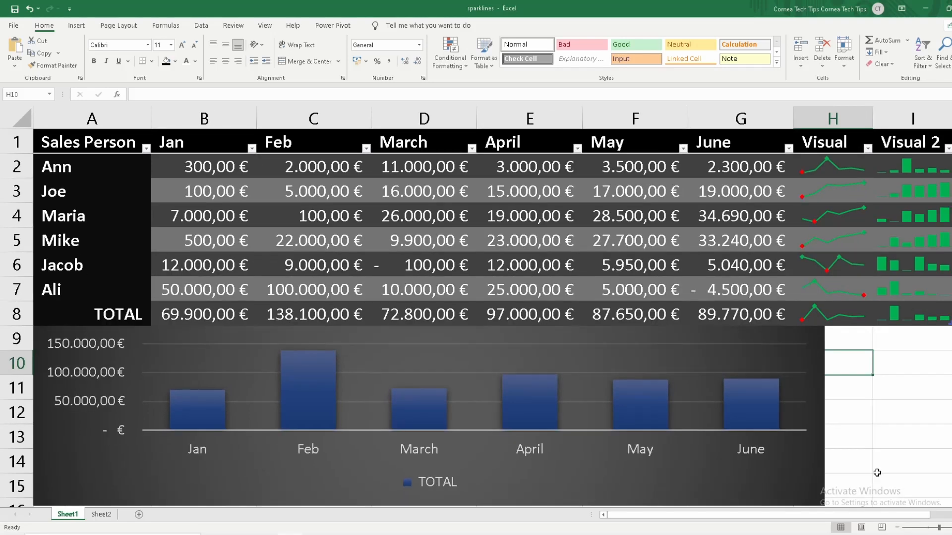
click(808, 115)
right_click(808, 116)
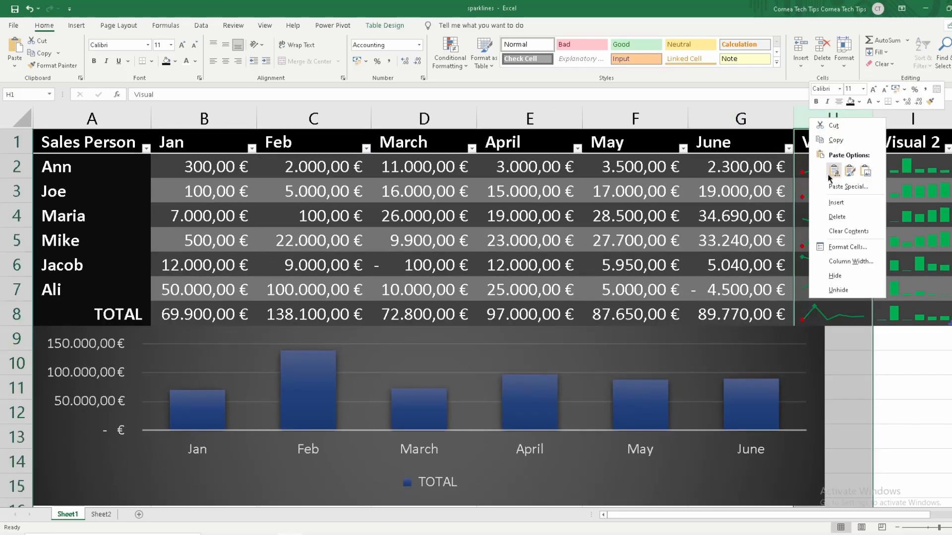
click(836, 203)
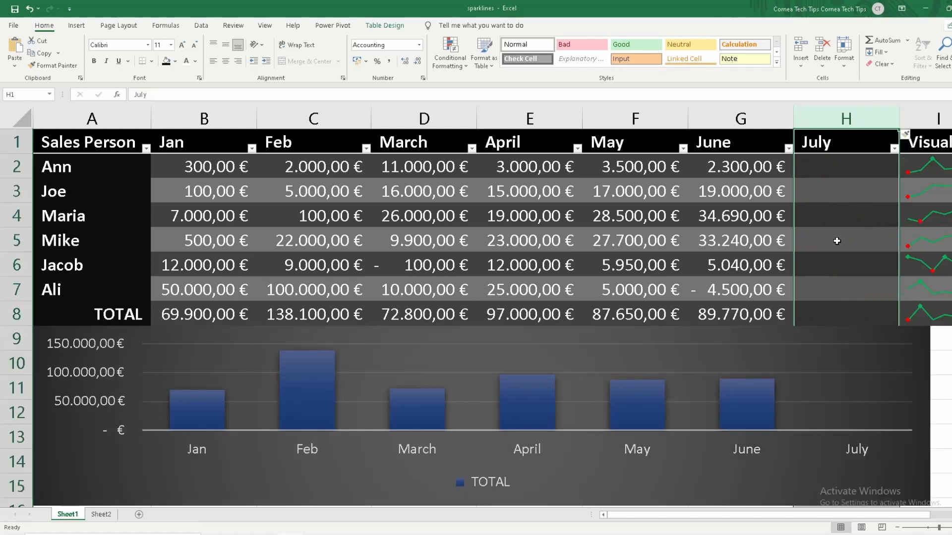
Insert another table column between the July and Visual columns
mouse_move(892, 518)
mouse_down()
mouse_move(926, 518)
mouse_move(890, 515)
mouse_up()
click(910, 126)
right_click(911, 125)
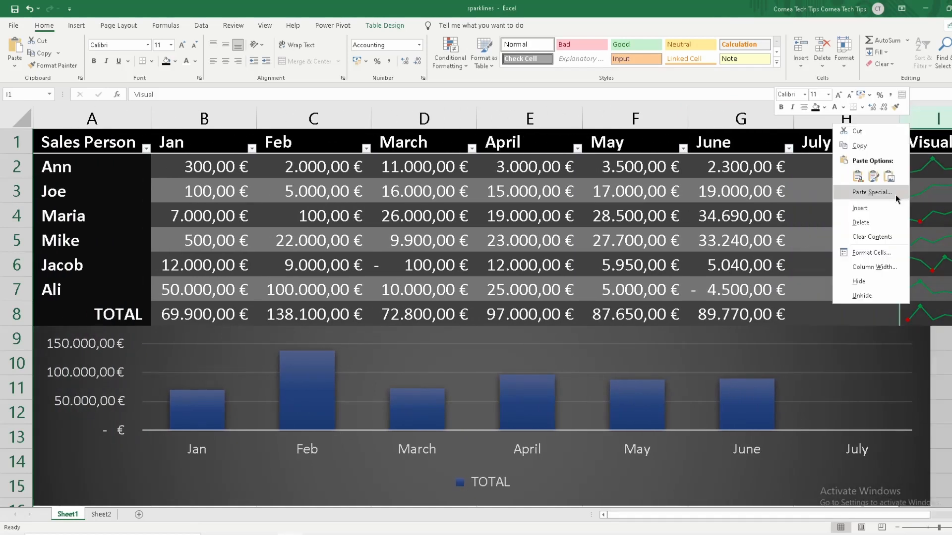
click(860, 205)
drag(689, 514, 617, 513)
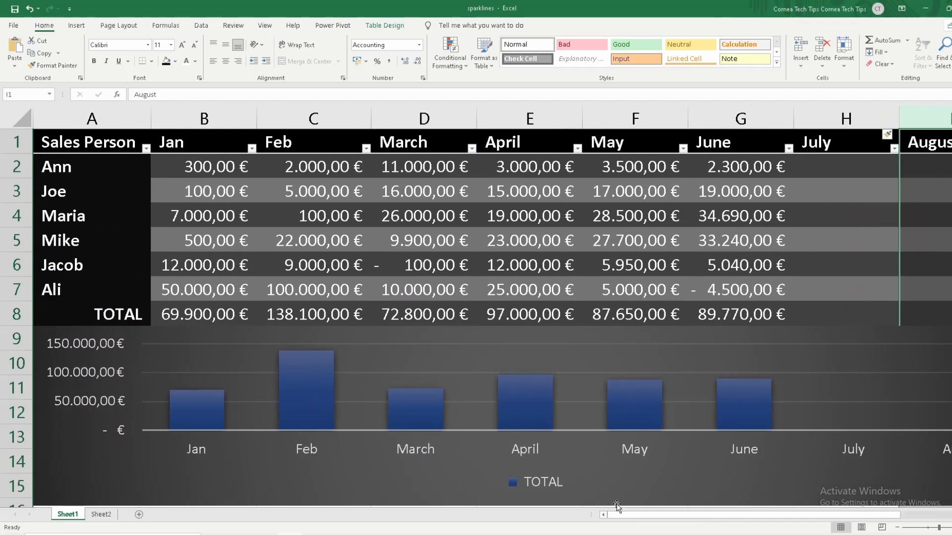
Examine the extended table and the column chart across all months from January to August in the normal view
click(883, 527)
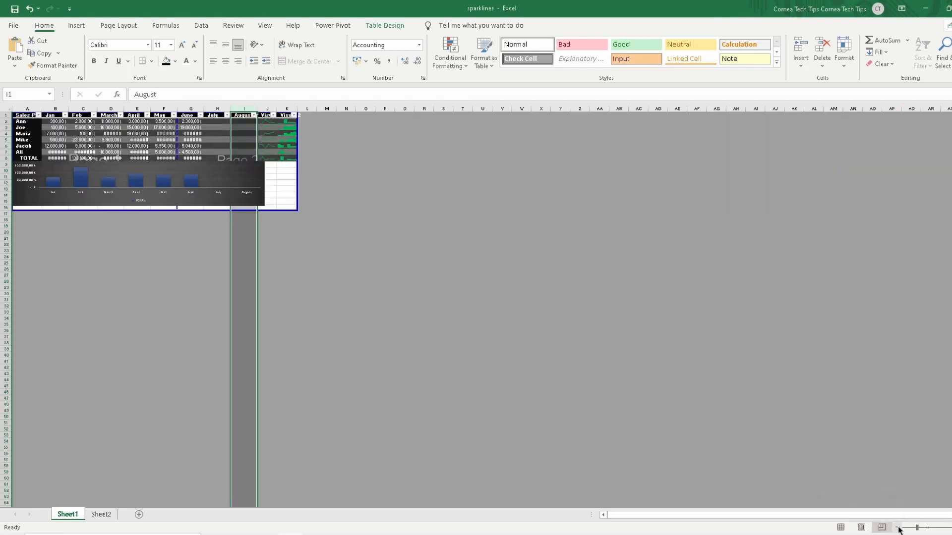
click(842, 528)
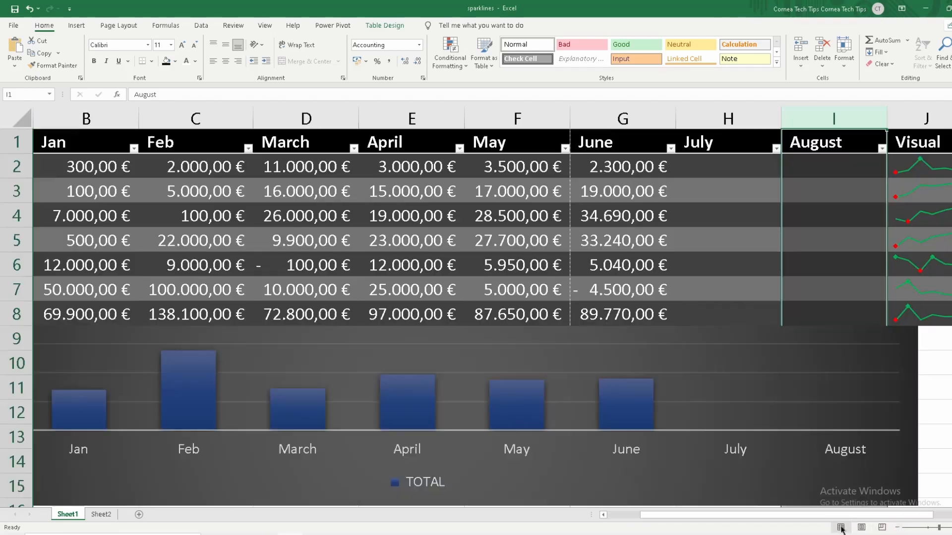
click(899, 529)
click(899, 528)
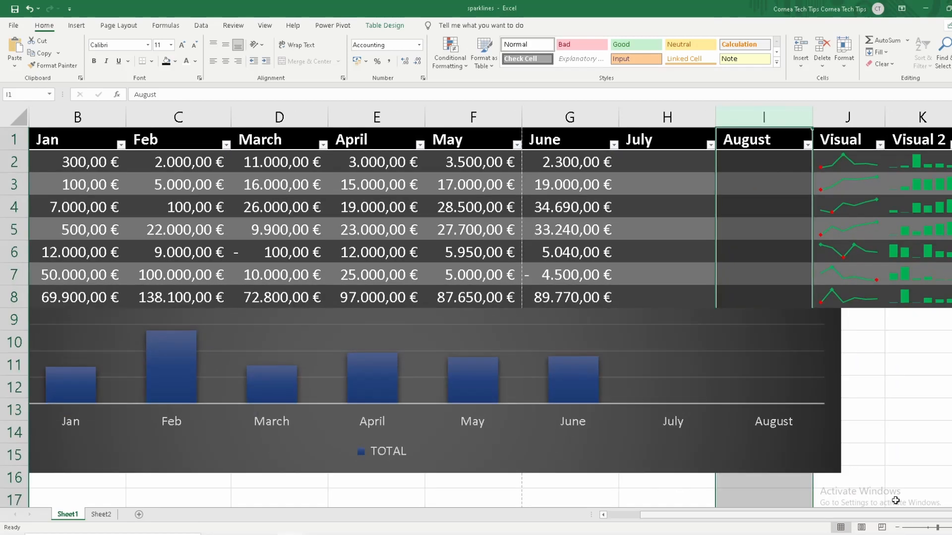
click(907, 423)
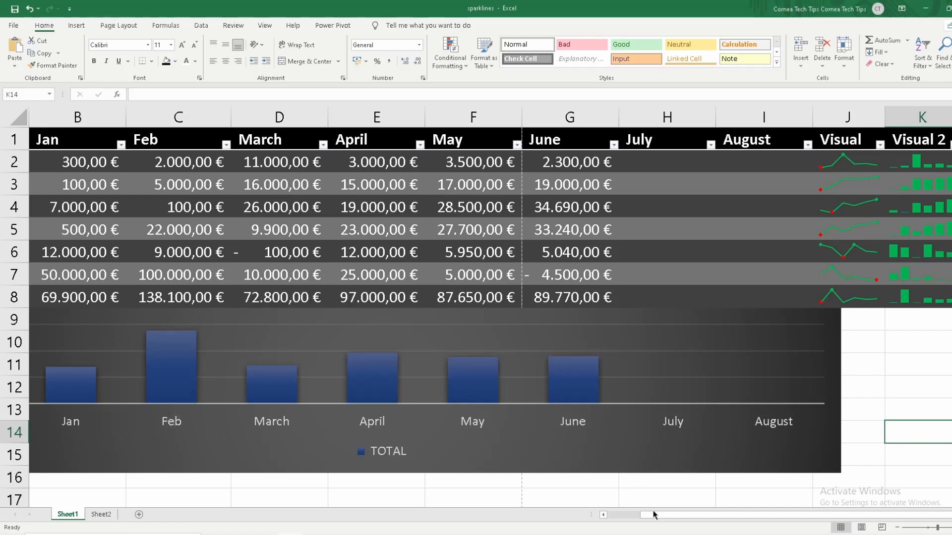
drag(651, 515, 634, 515)
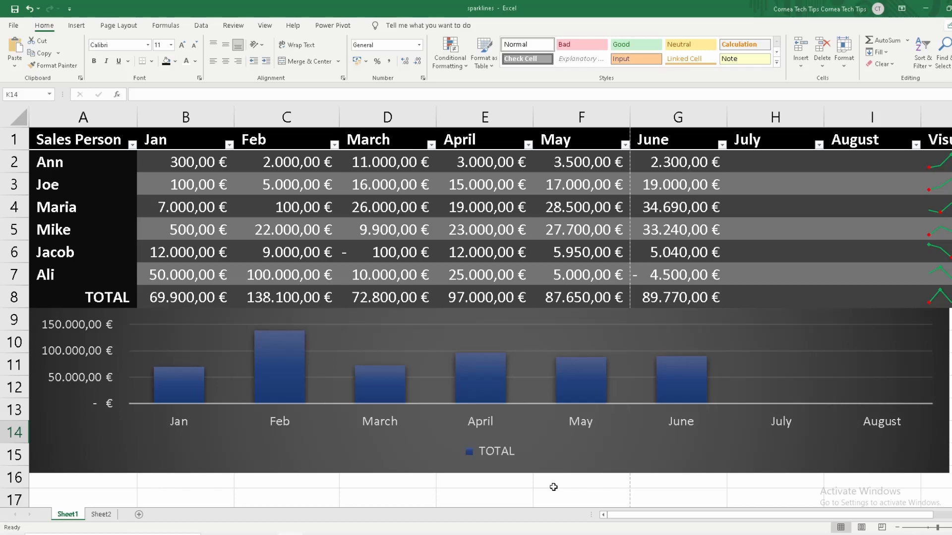
drag(626, 516, 597, 514)
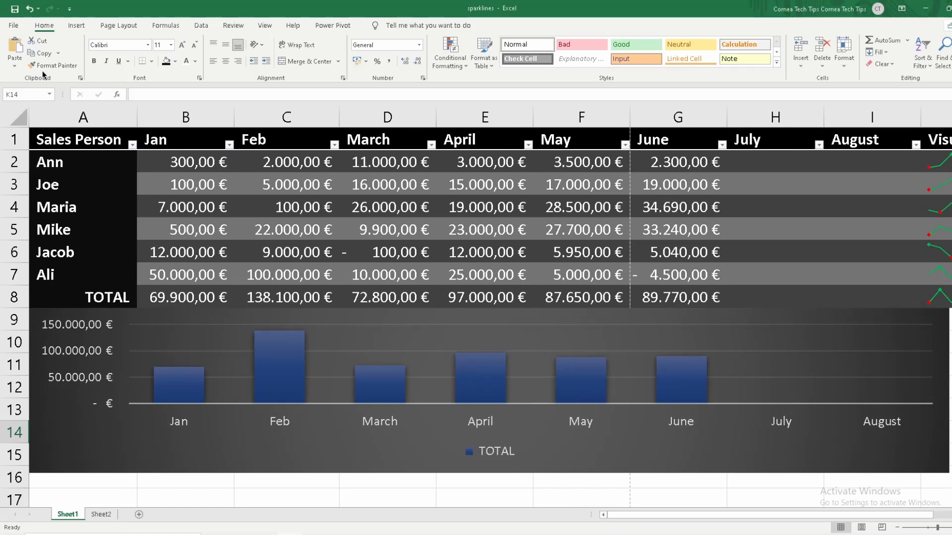